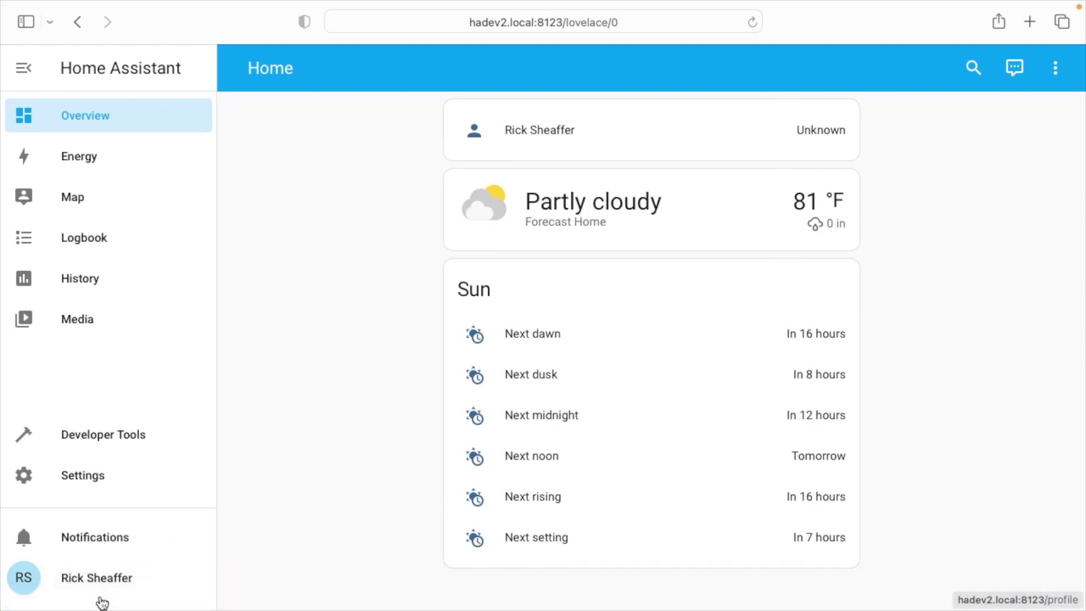
Turn on Advanced Mode in the Home Assistant user profile
click(108, 589)
scroll(574, 490, down, 4)
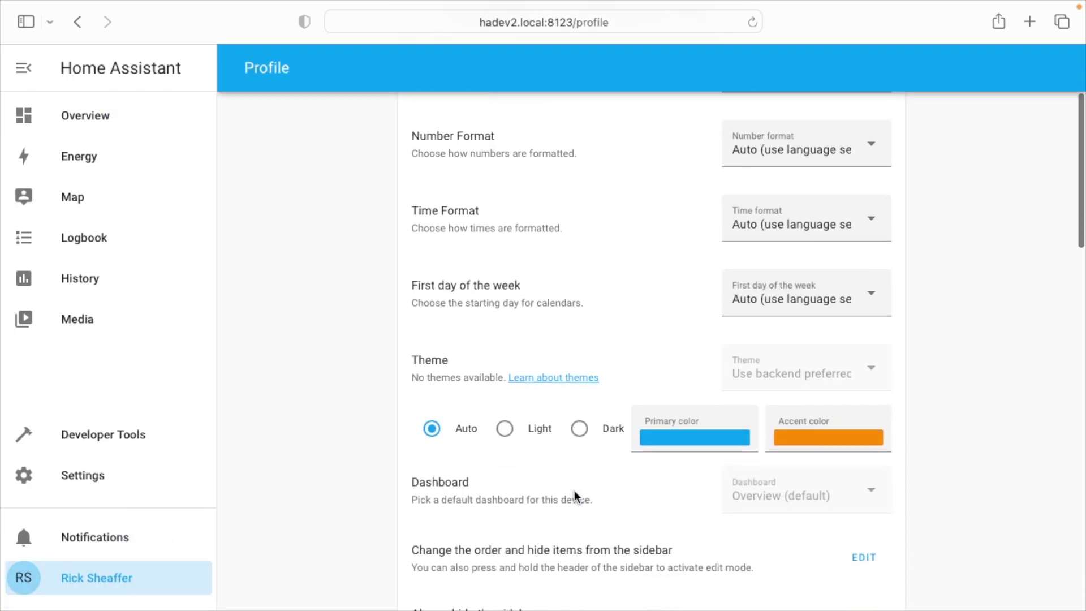
scroll(575, 490, down, 6)
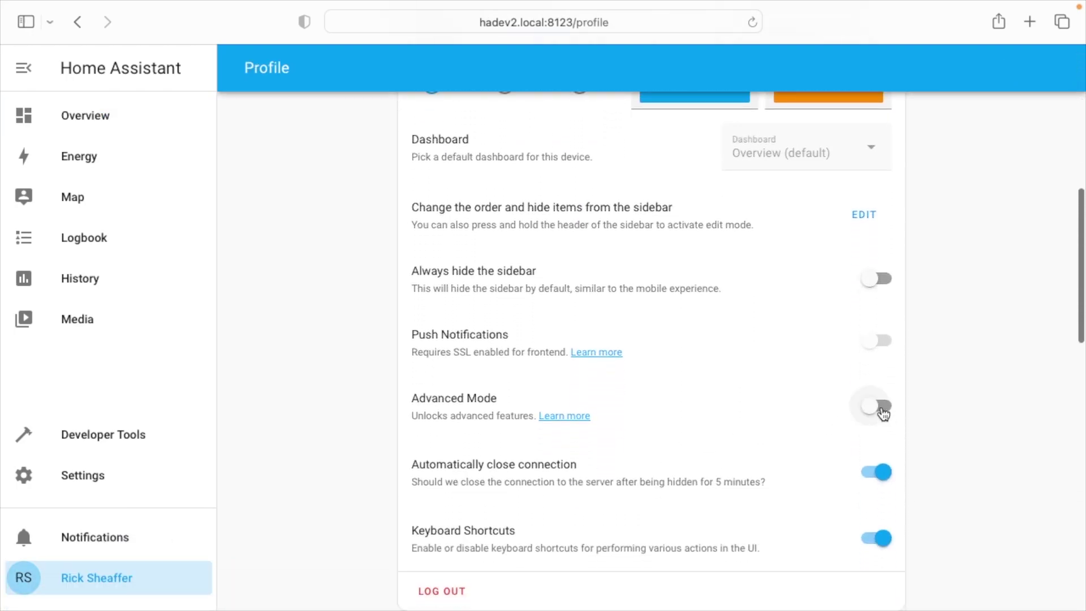
click(882, 413)
scroll(300, 398, up, 10)
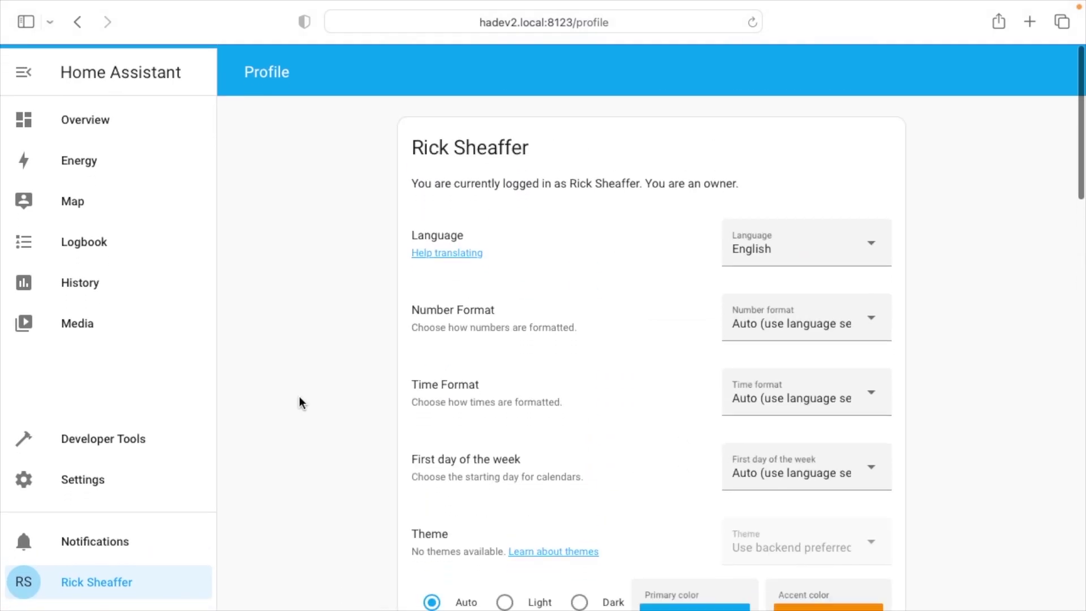
Go to Settings > People and show the Users list
click(104, 476)
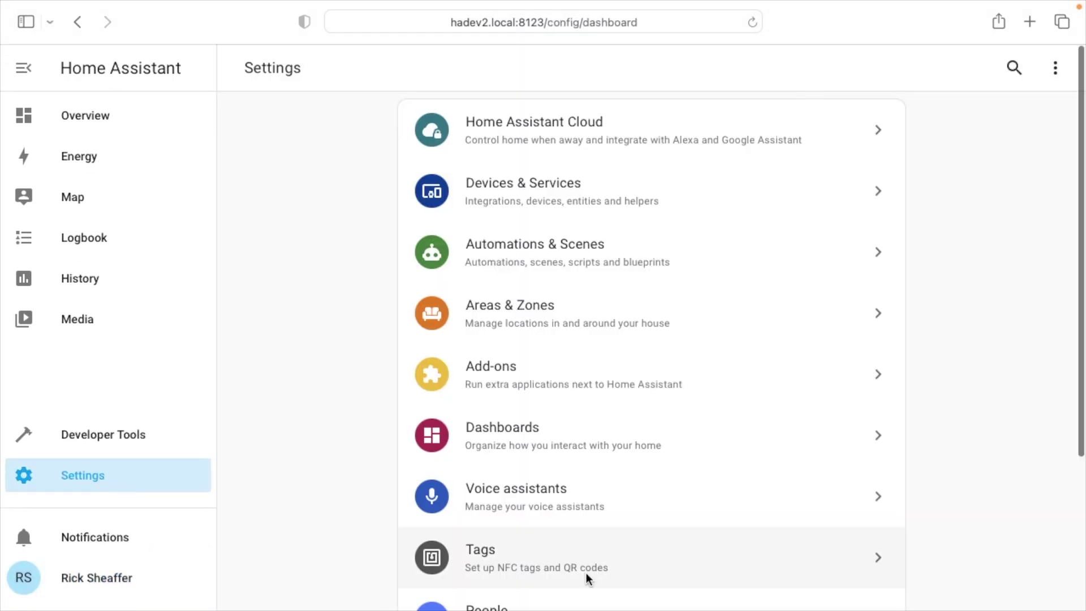
scroll(589, 576, down, 2)
click(596, 537)
click(709, 71)
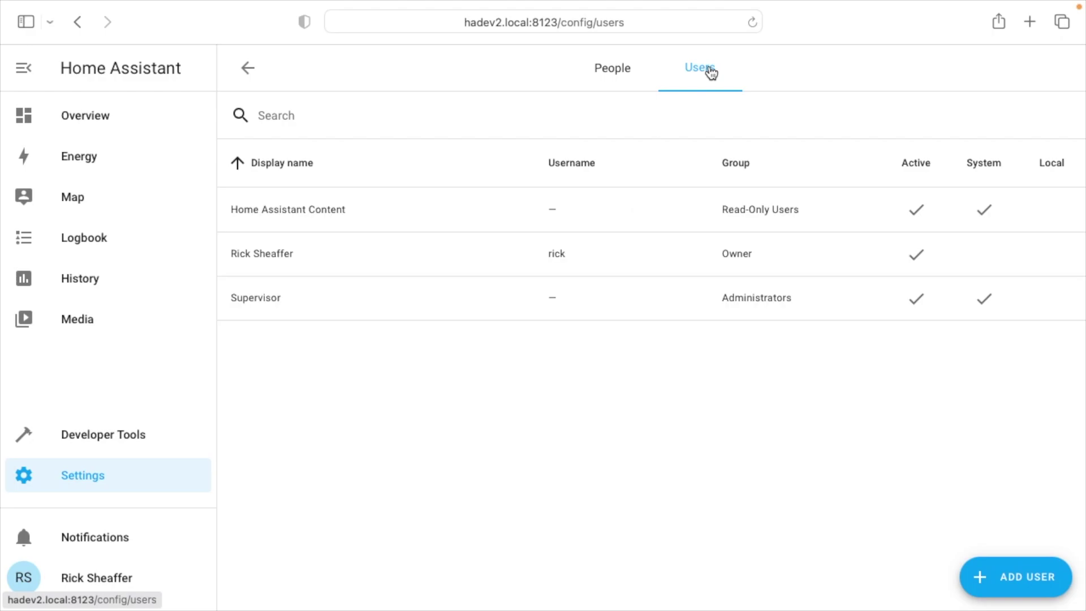
Create the user 'MQTT User' with username mqtt_user and a confirmed password
click(1051, 566)
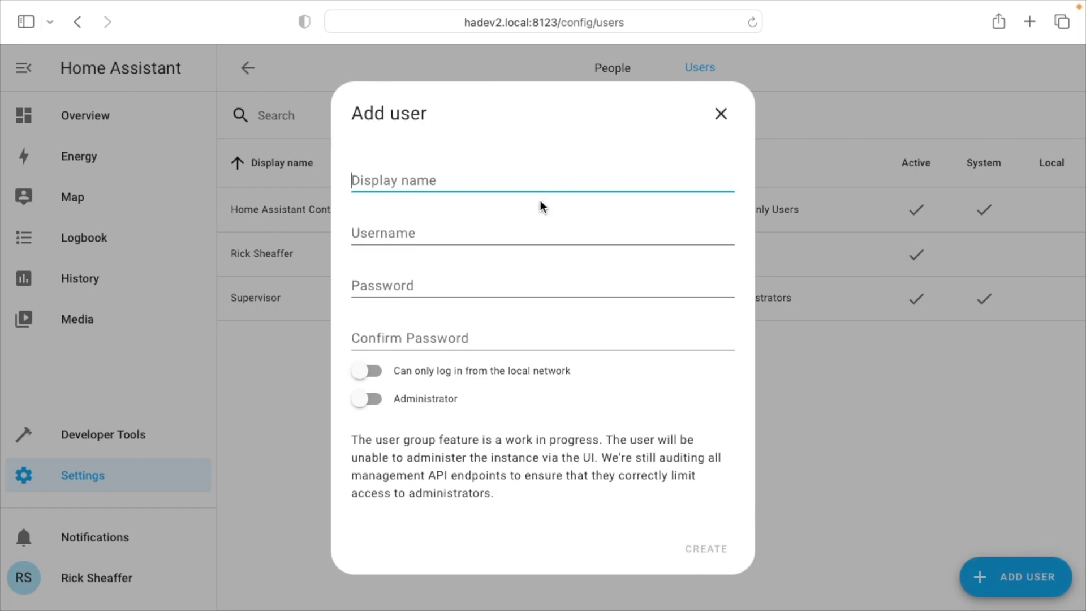
text(MQ)
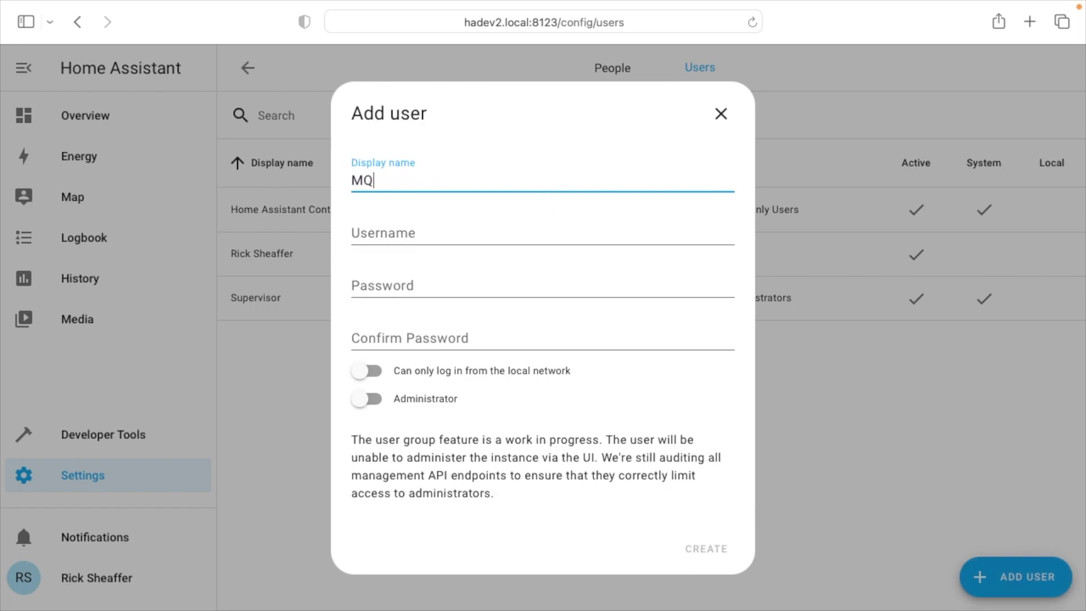
text(TT User)
key(Tab)
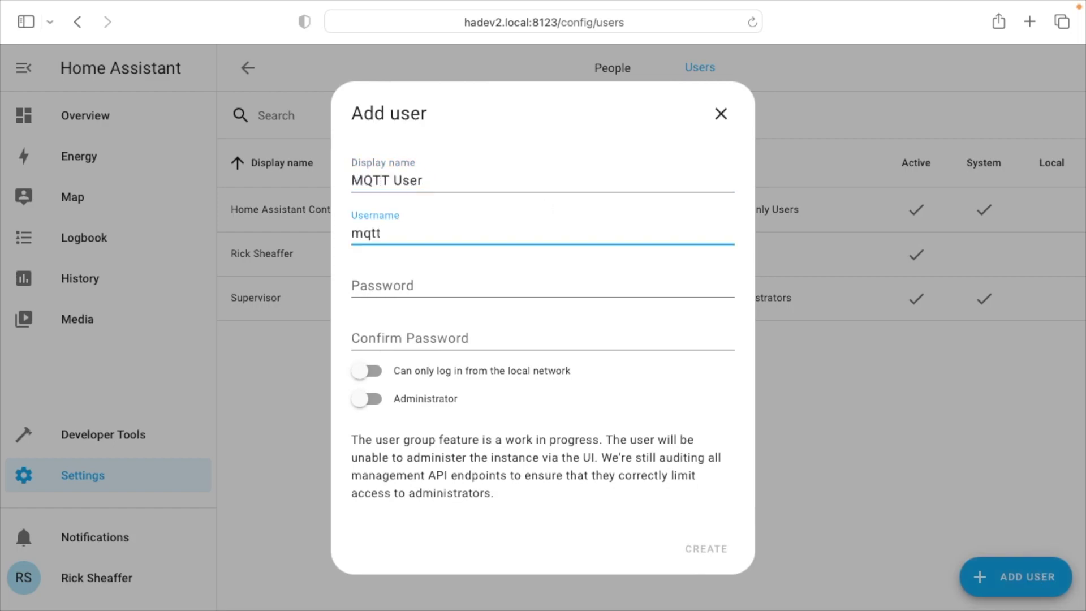
text(_user)
click(508, 287)
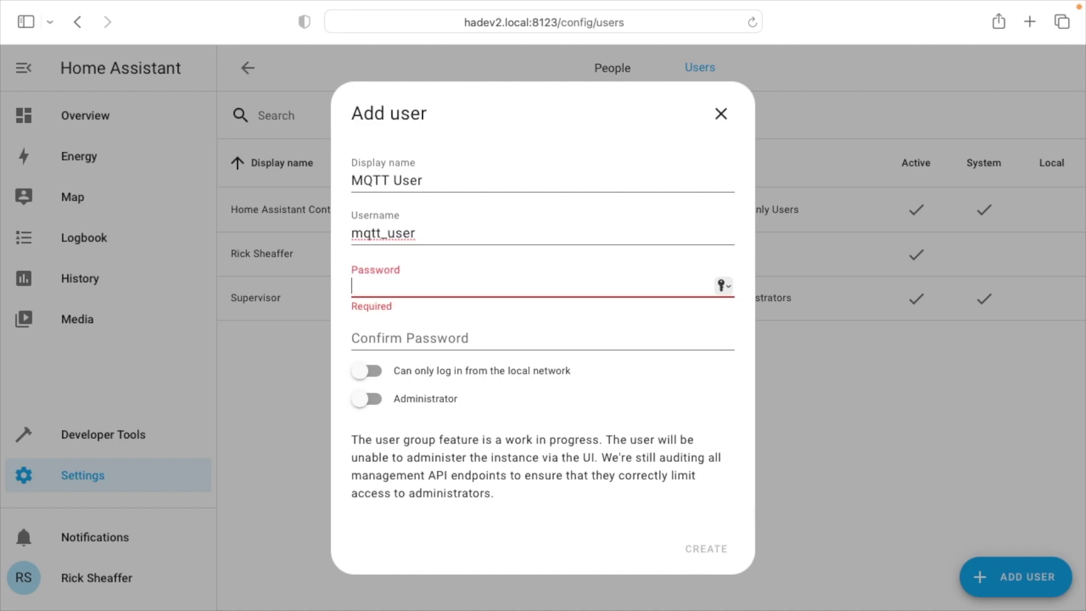
text(•••••••••••••)
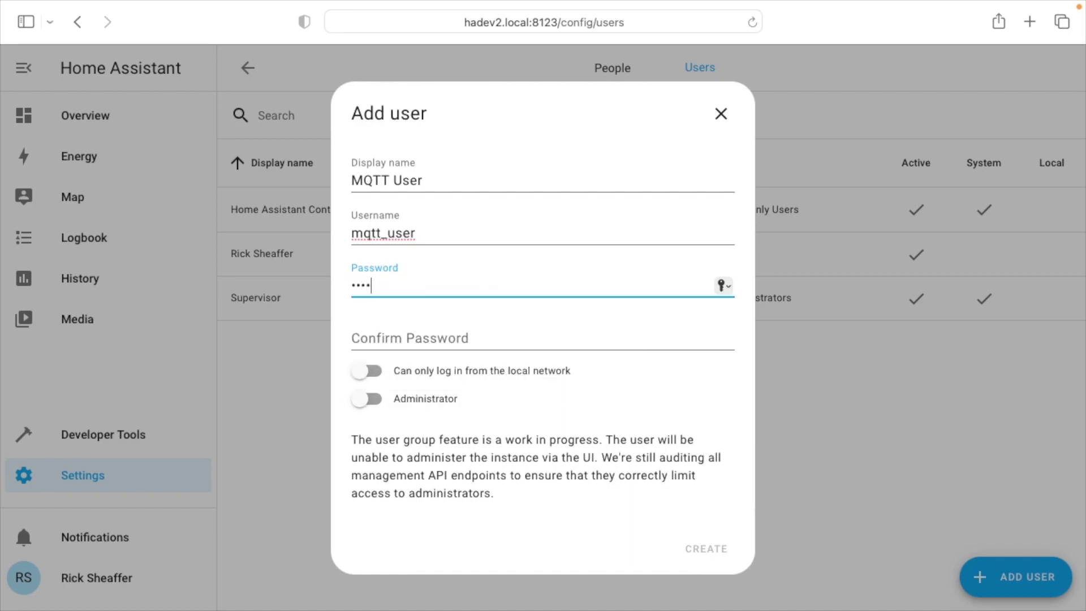
key(Tab)
text(•••••••••••••)
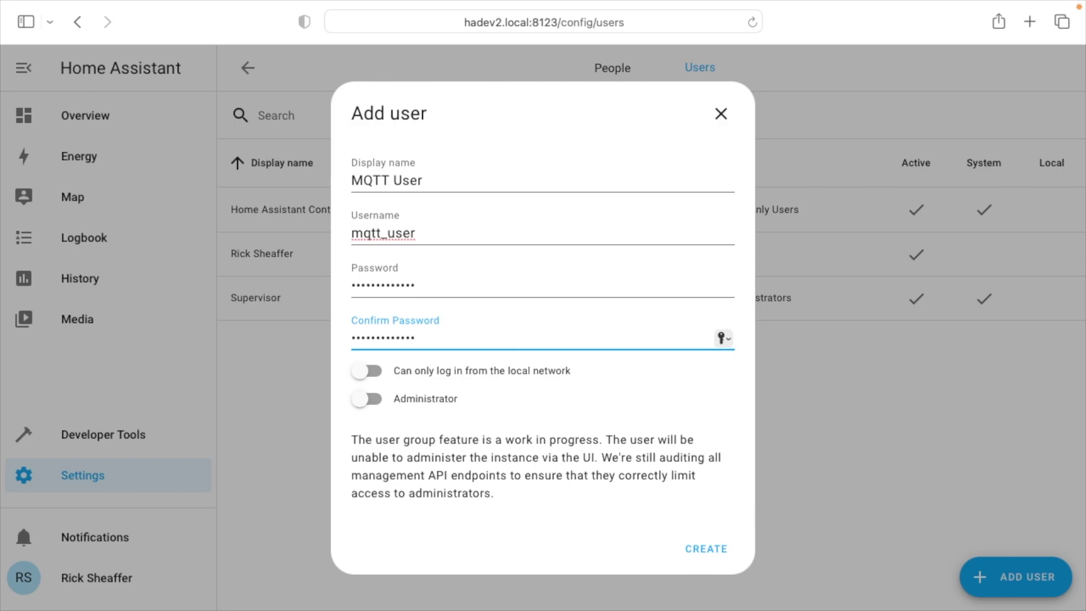
click(704, 549)
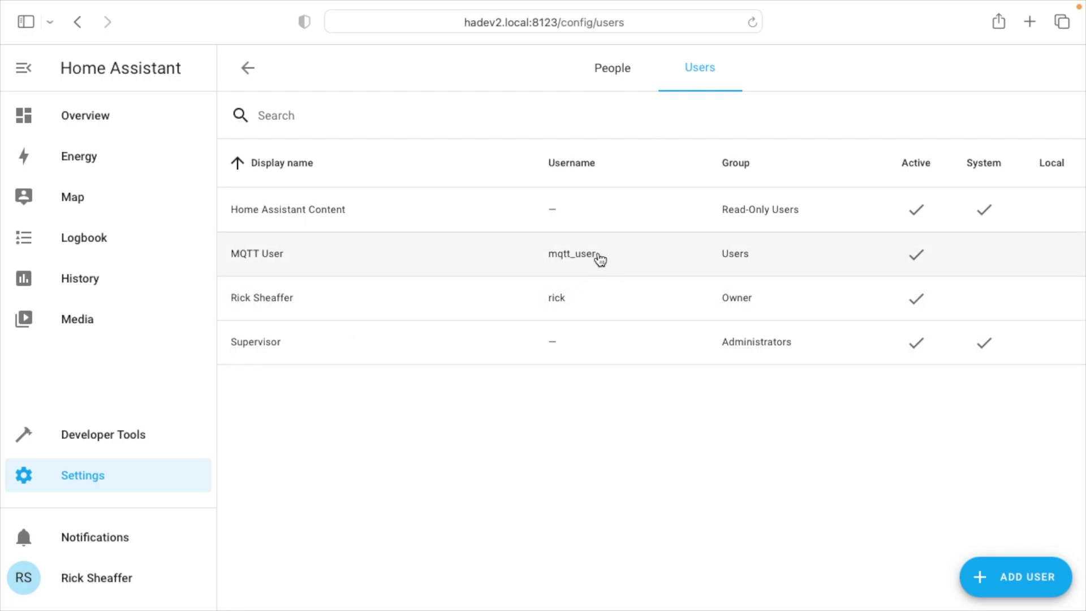
Search the Add-on Store for 'mqtt' and install the Mosquitto broker add-on
click(85, 478)
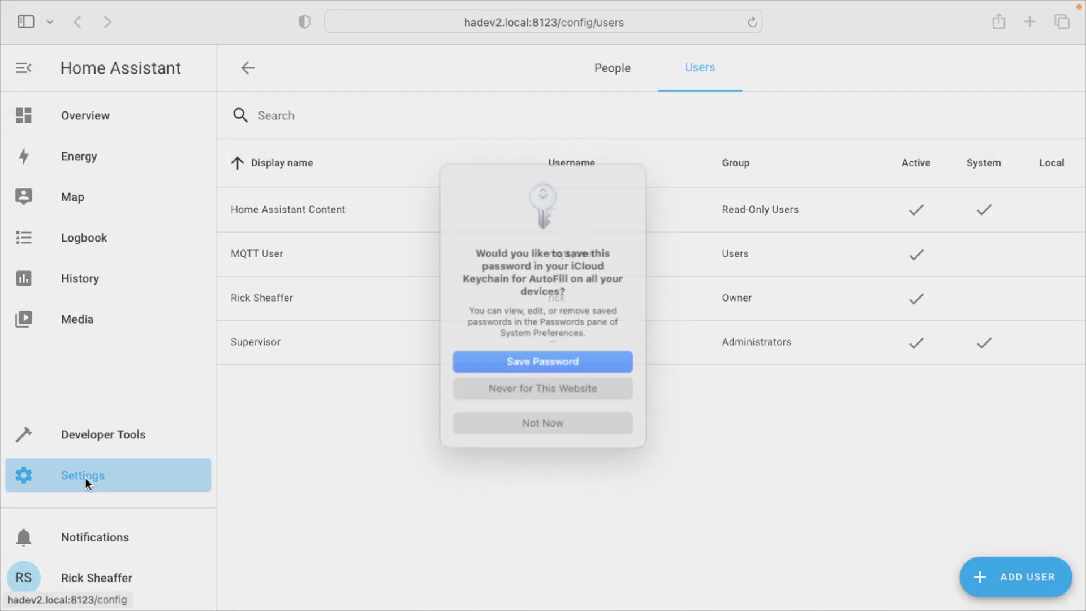
click(526, 423)
click(565, 383)
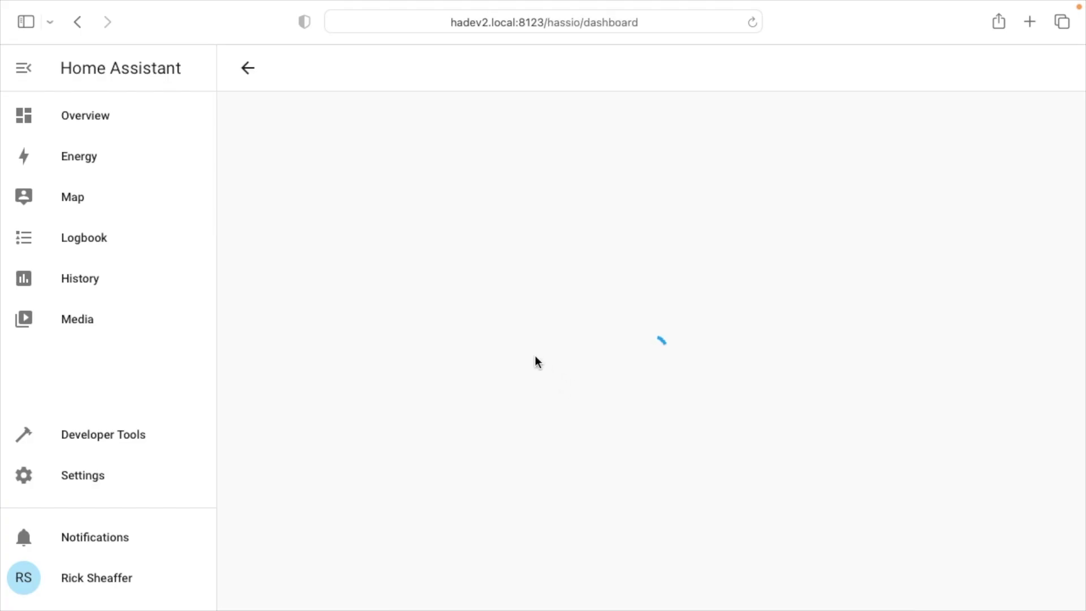
click(1001, 577)
click(453, 118)
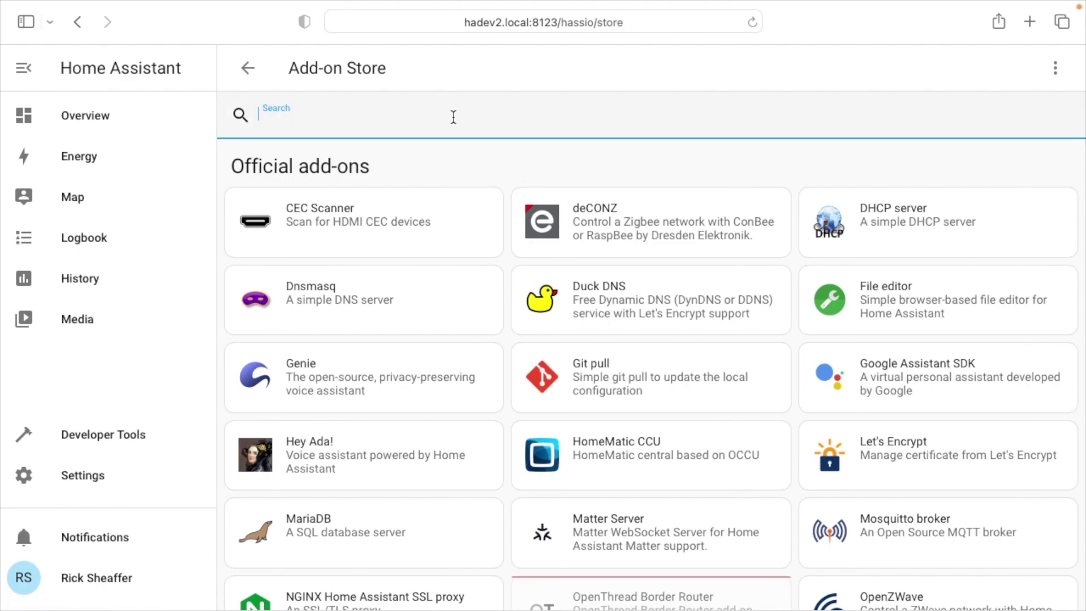
text(mqtt)
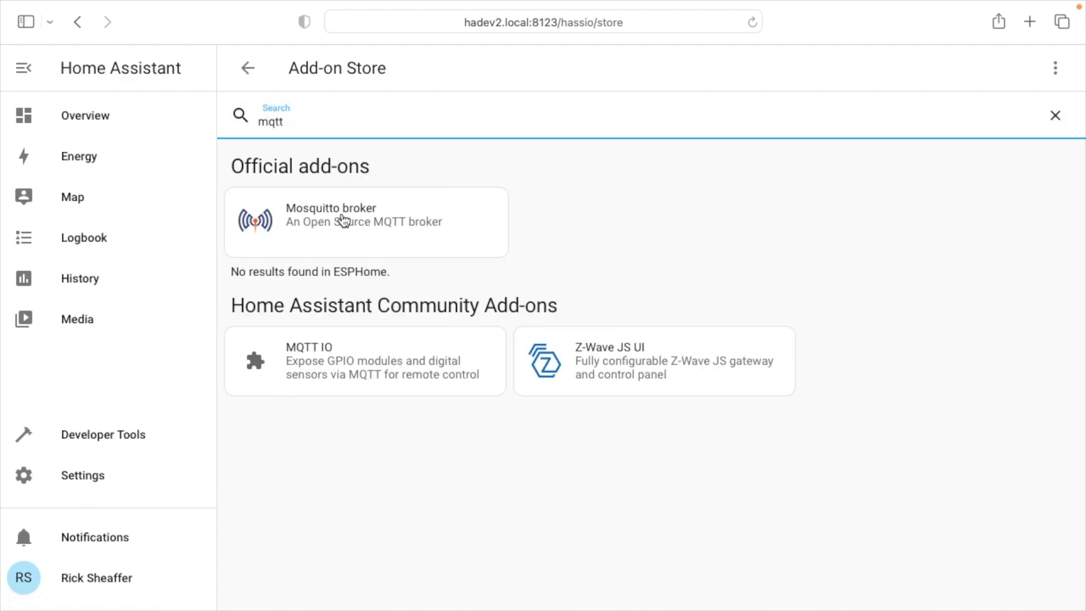
click(344, 220)
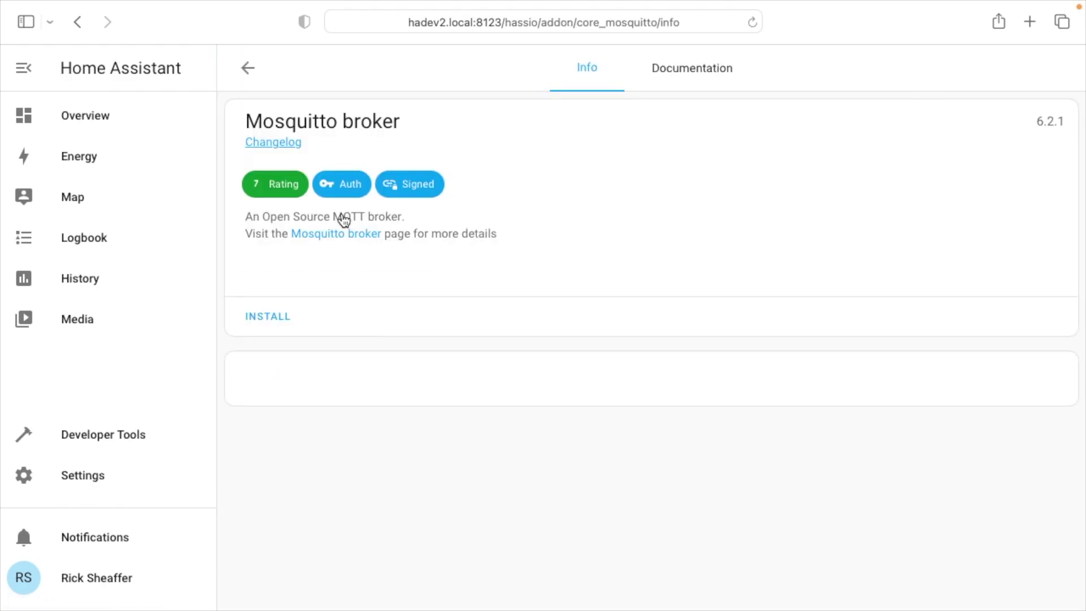
click(269, 369)
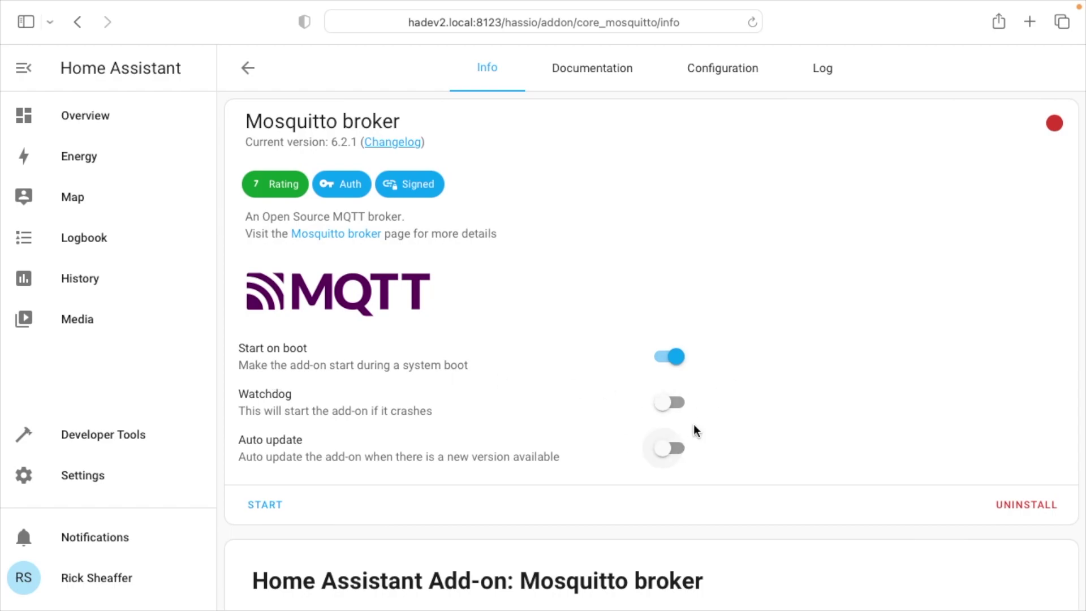
Enable Watchdog and start the Mosquitto broker add-on
click(681, 411)
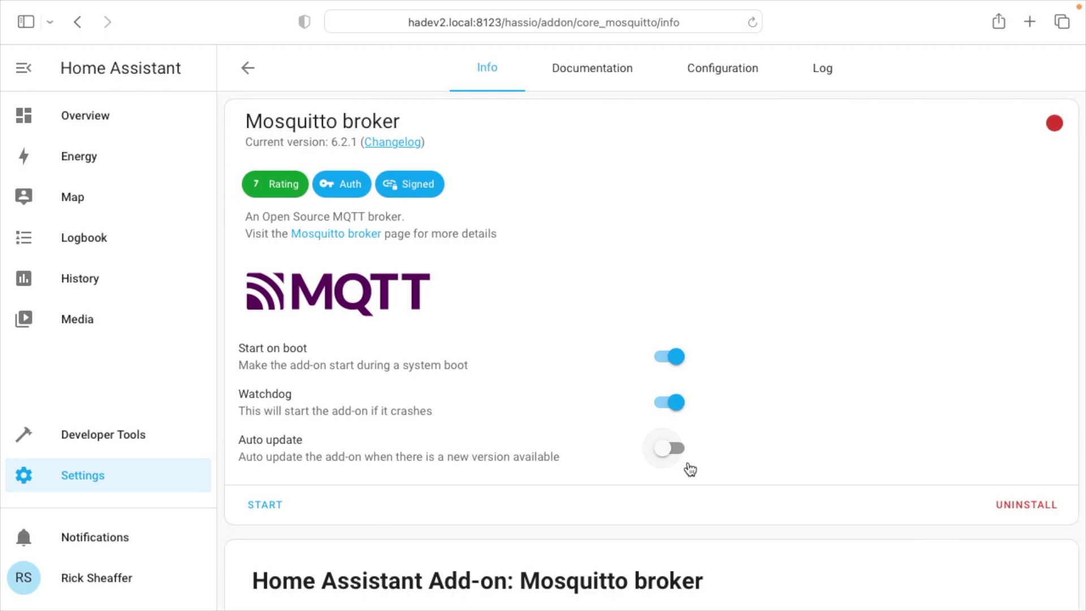
click(278, 503)
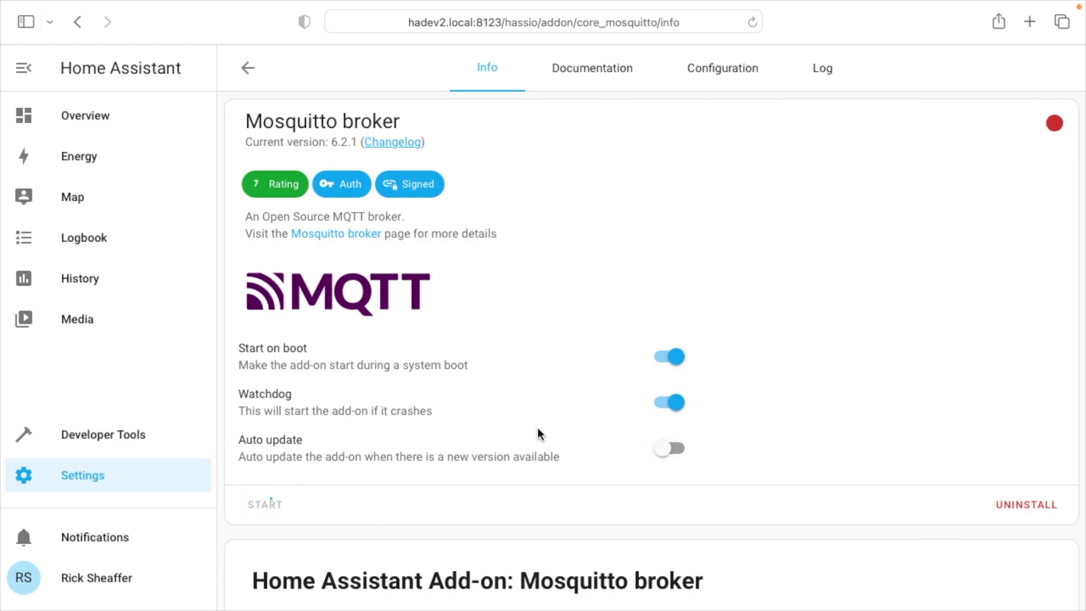
scroll(537, 429, down, 3)
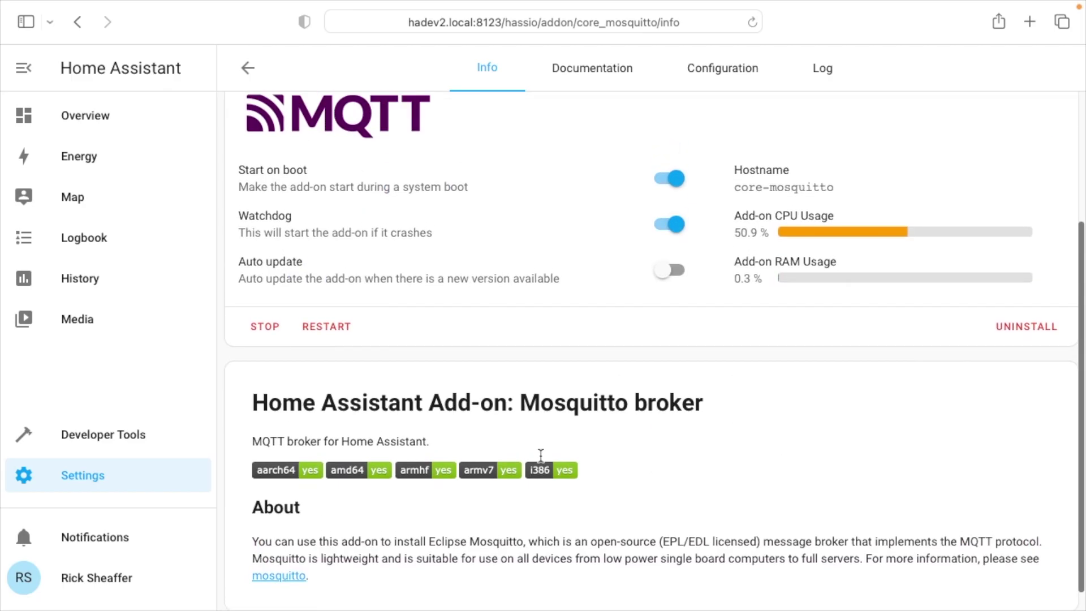
scroll(541, 456, up, 3)
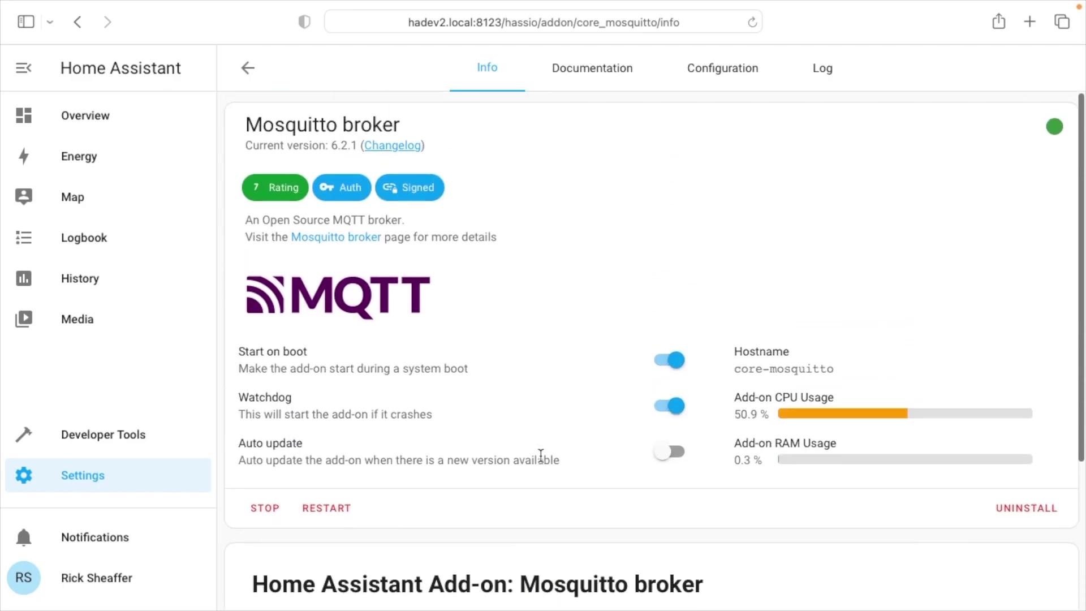
Configure the discovered MQTT integration in Devices & Services and confirm the broker connection
click(98, 482)
click(593, 193)
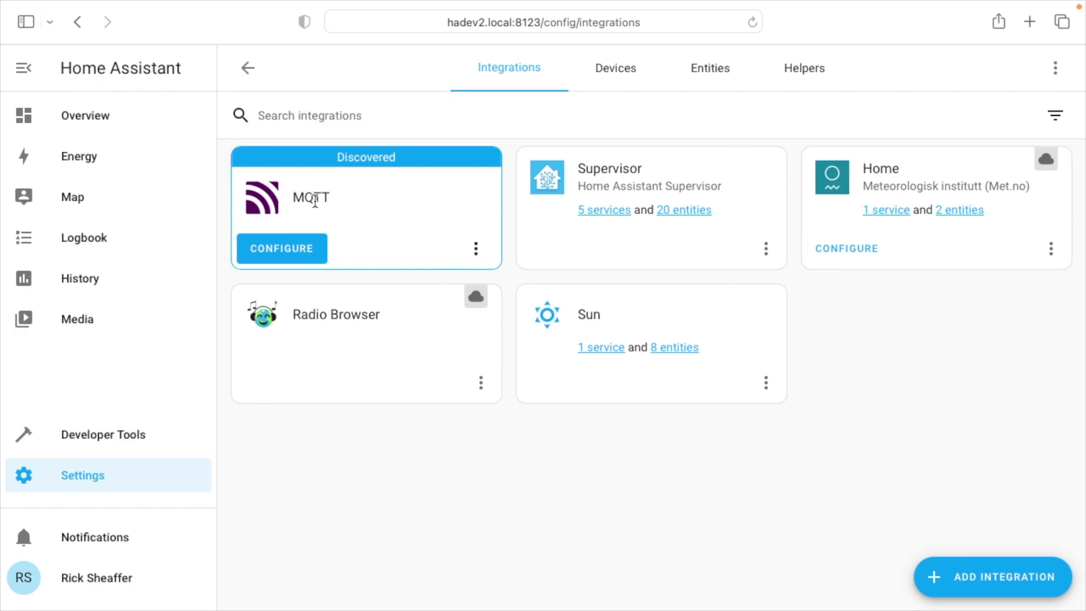
click(293, 256)
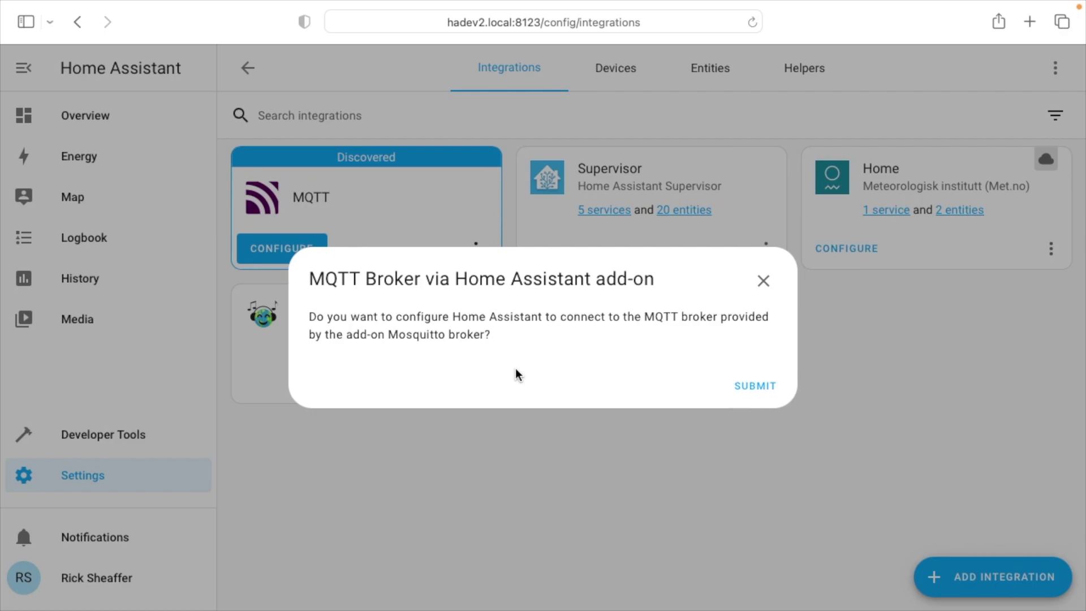
click(758, 395)
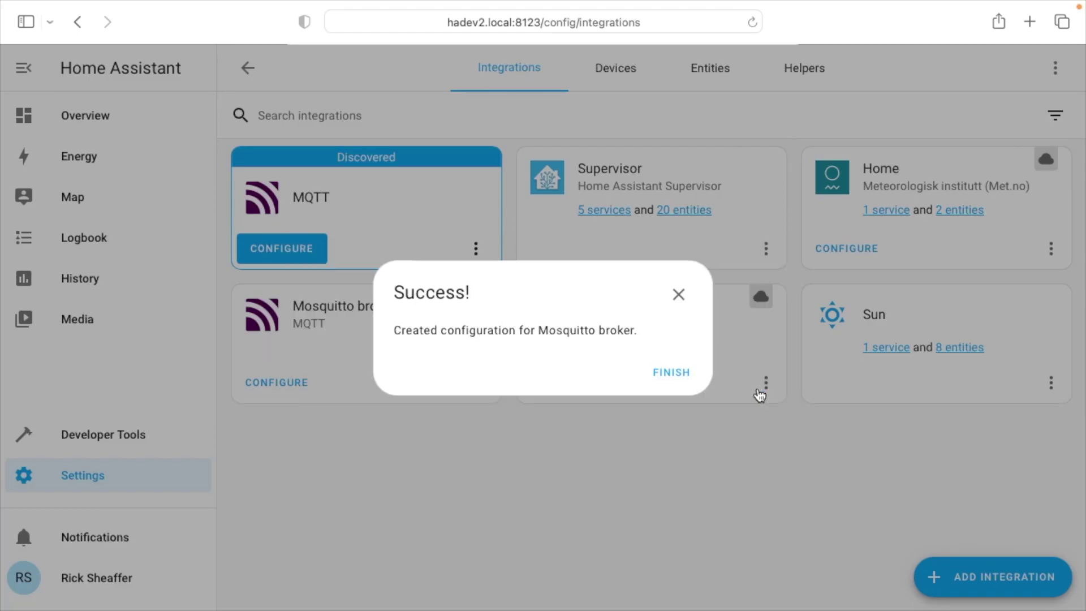
click(681, 374)
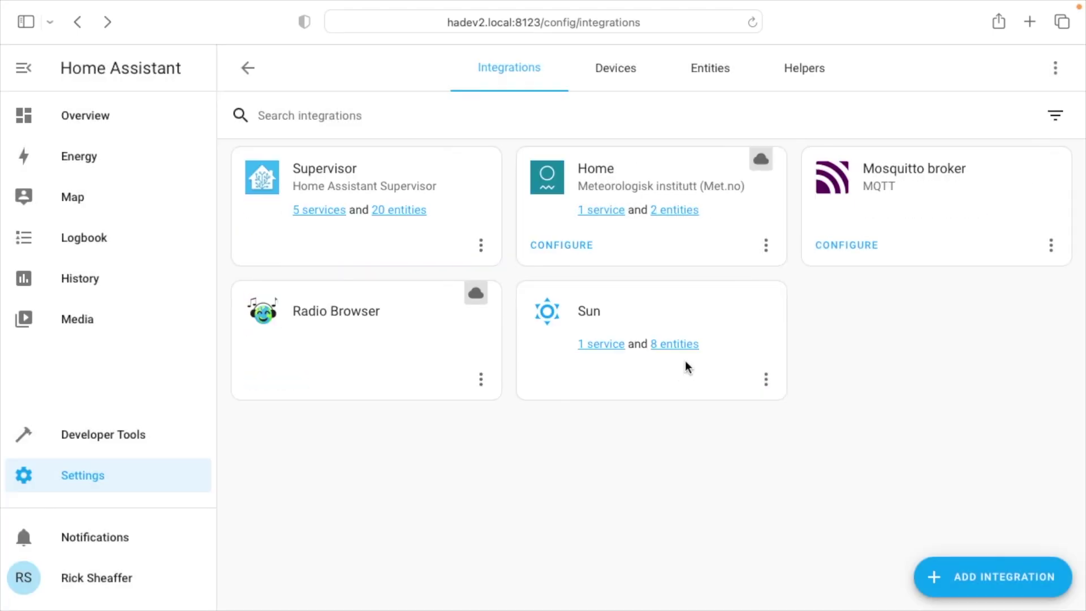
Re-configure the Mosquitto MQTT connection, replacing the username with mqtt_user
click(861, 250)
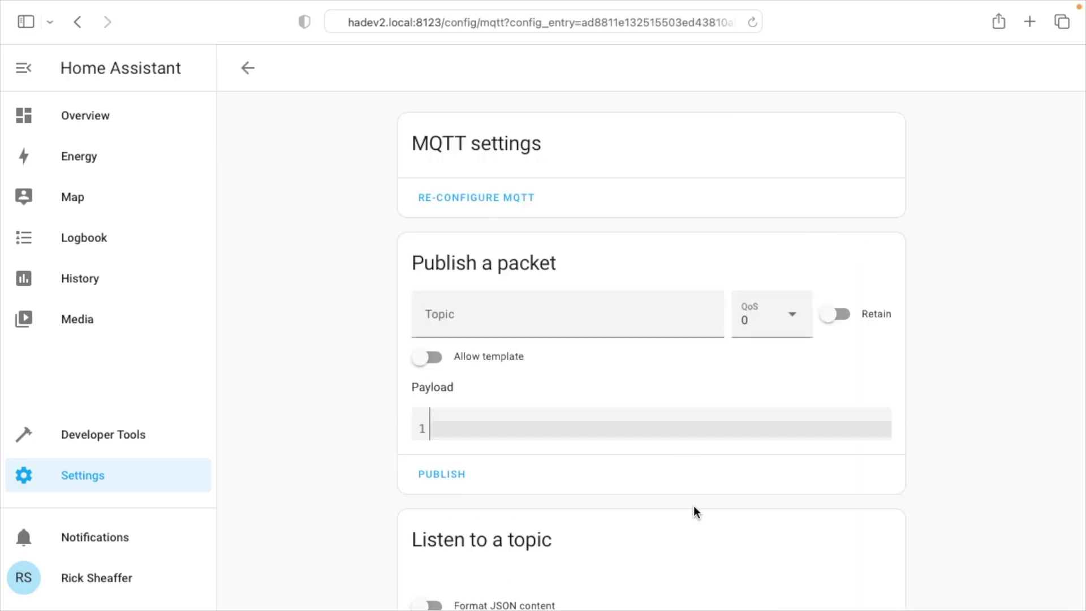
scroll(579, 499, down, 2)
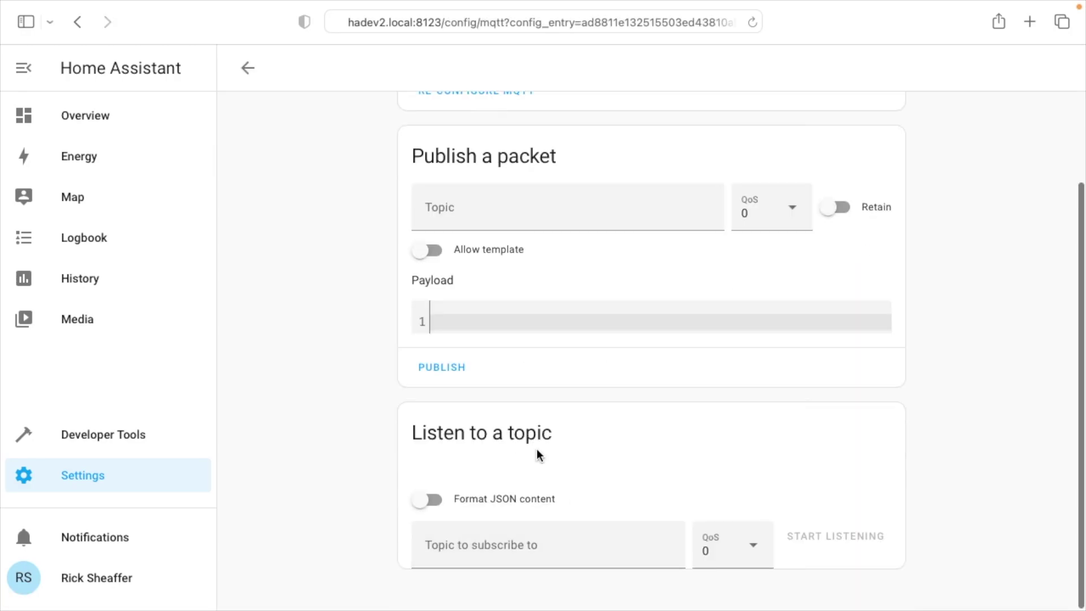
scroll(537, 449, up, 2)
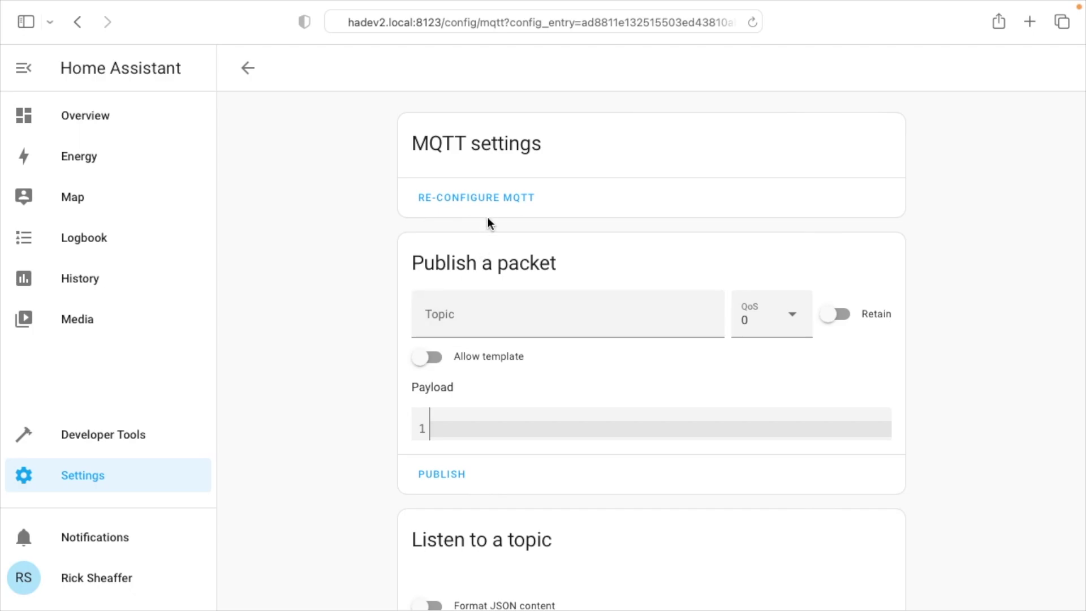
click(496, 201)
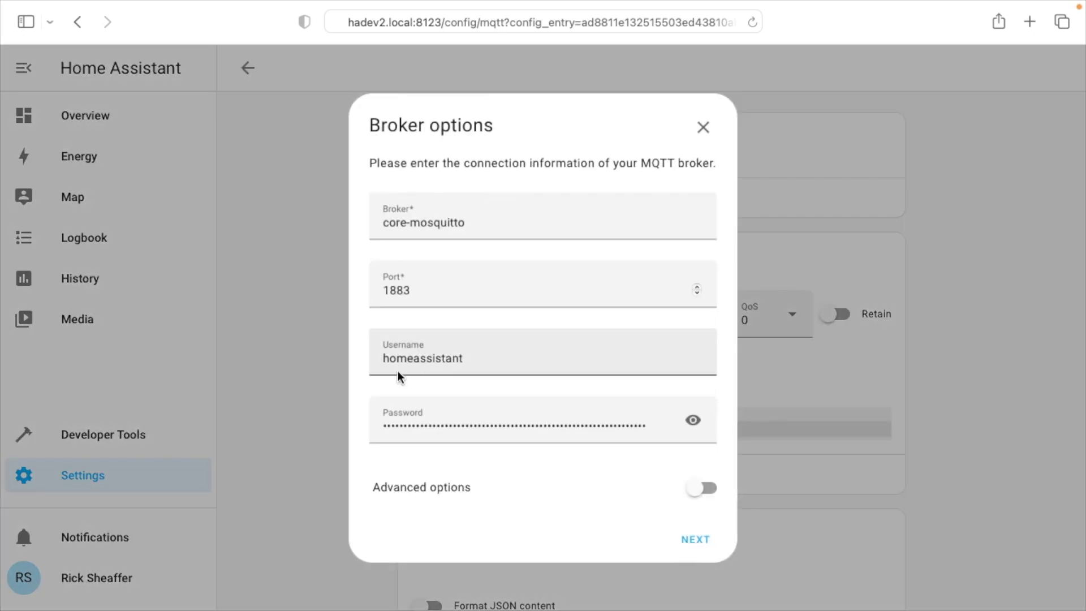
double_click(432, 358)
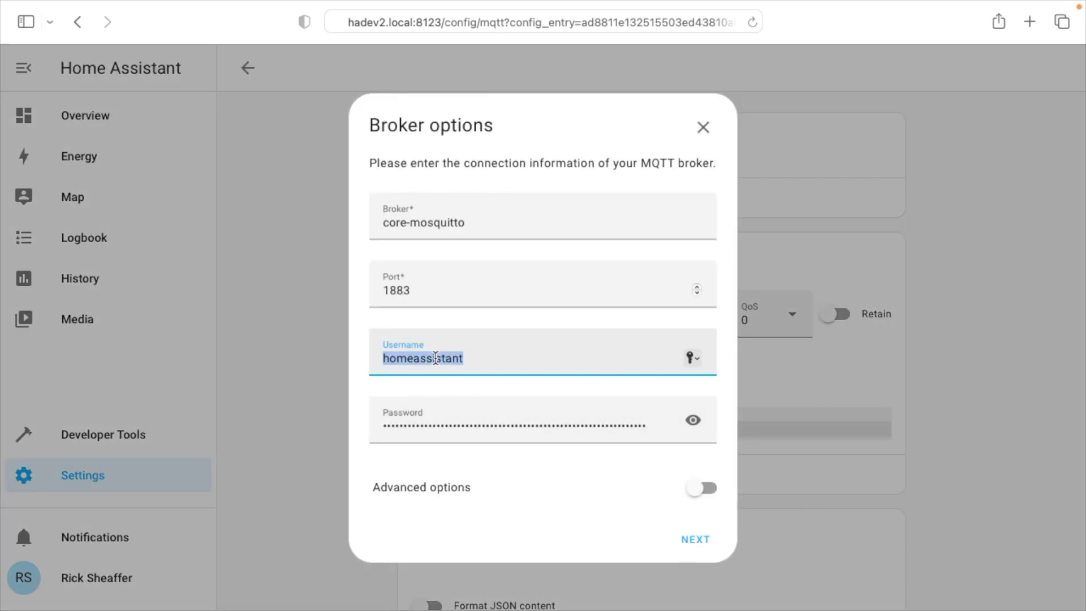
text(mqtt_user)
Enter the new broker password and switch on Advanced options
click(473, 427)
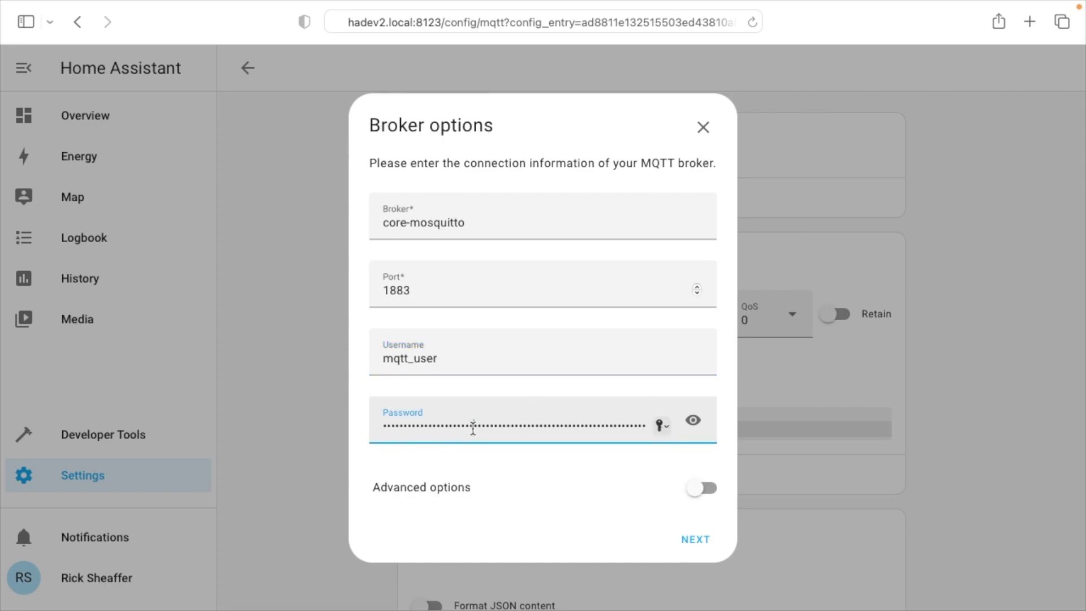
double_click(473, 427)
text(•••••••••••)
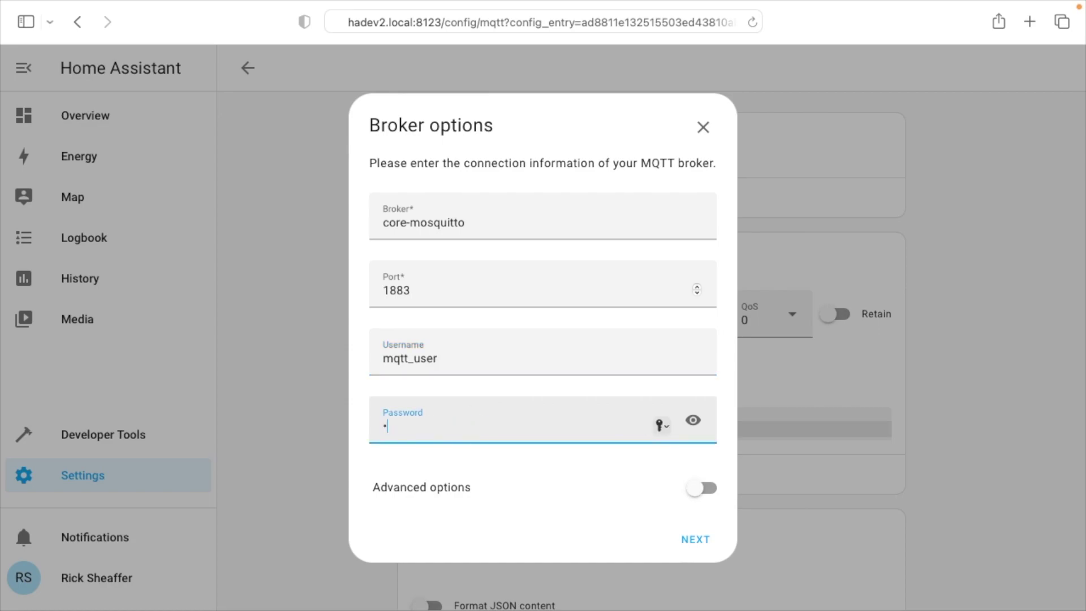
text(••)
click(693, 420)
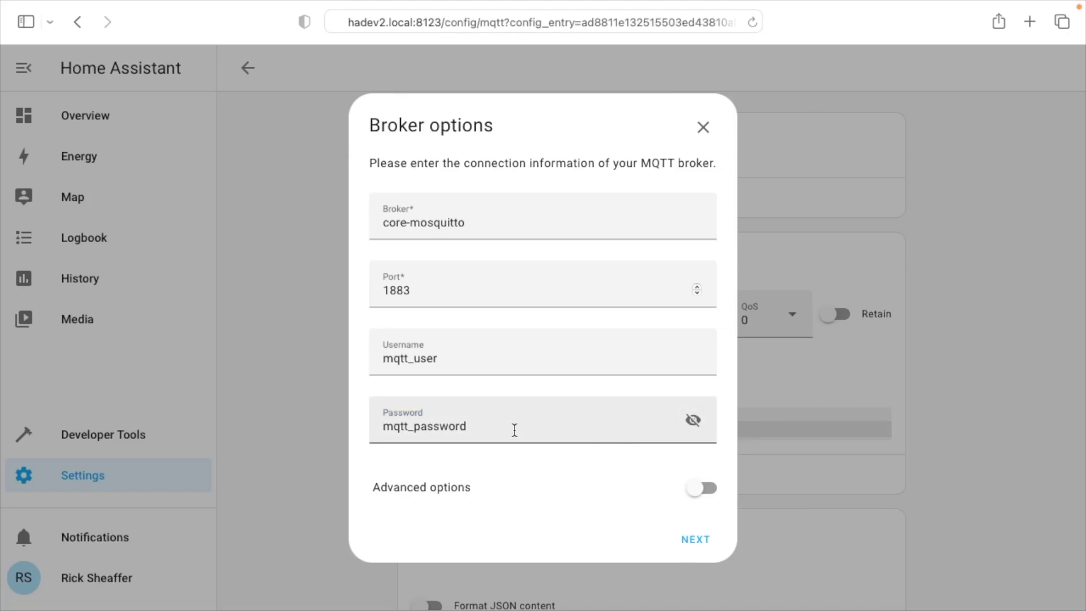
click(693, 420)
click(702, 488)
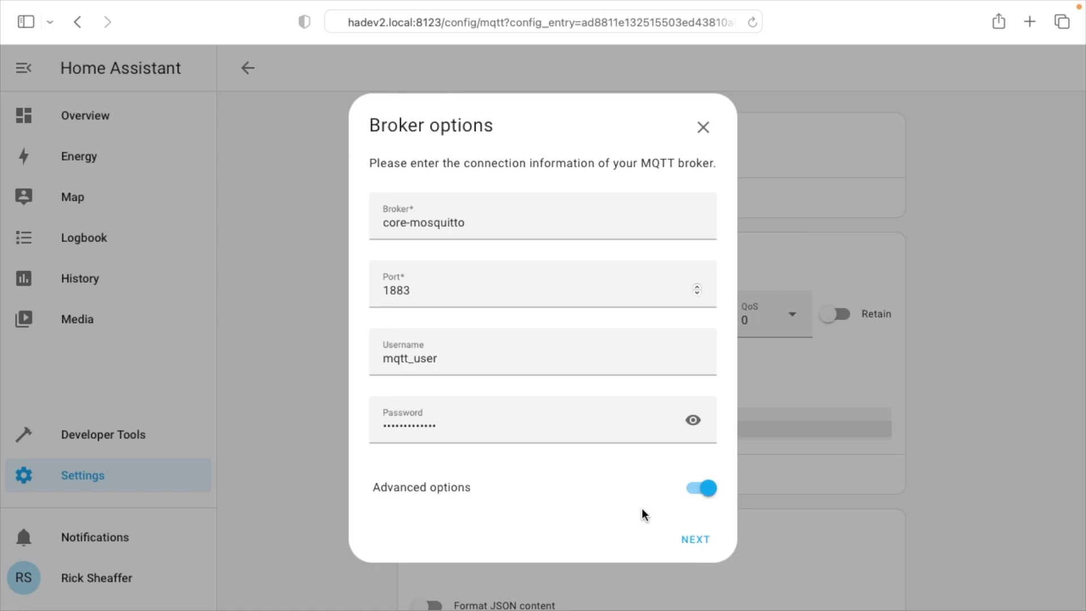
Toggle Enable discovery in the MQTT options and submit them
click(697, 539)
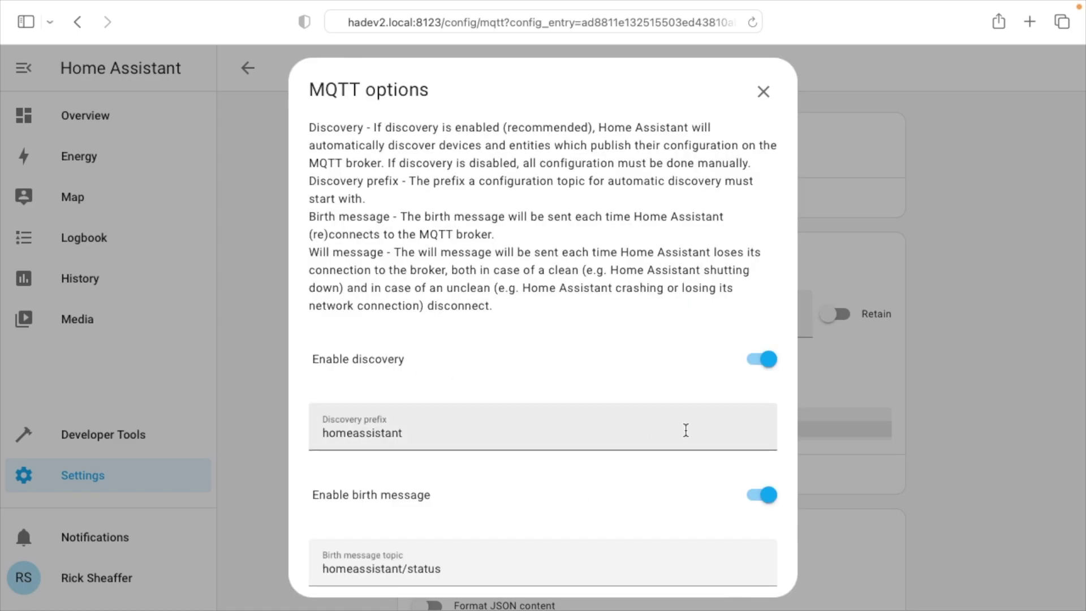
click(759, 362)
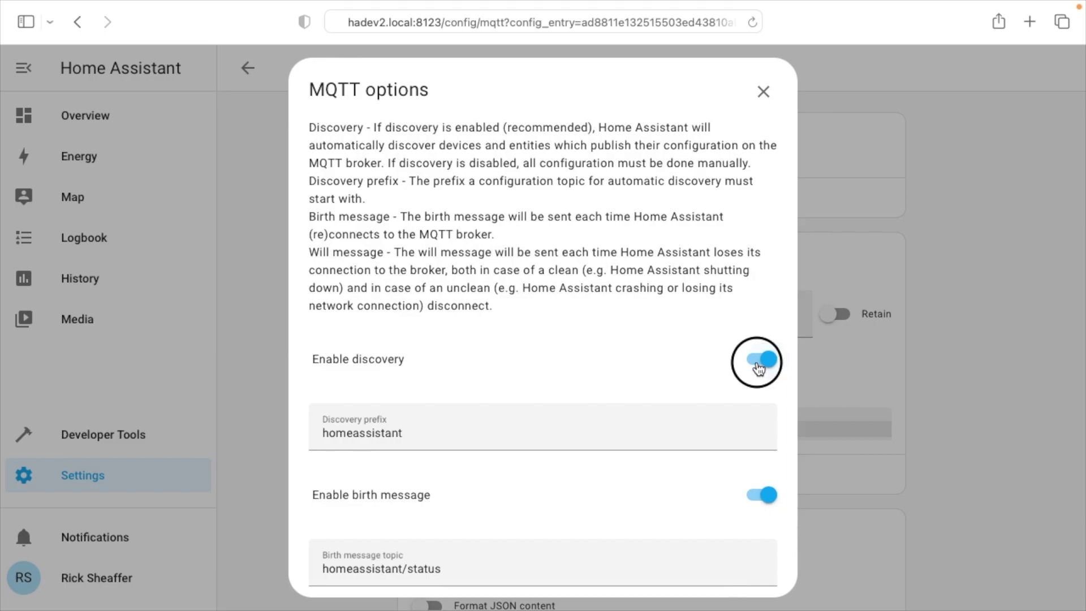
scroll(656, 385, down, 3)
scroll(656, 382, down, 6)
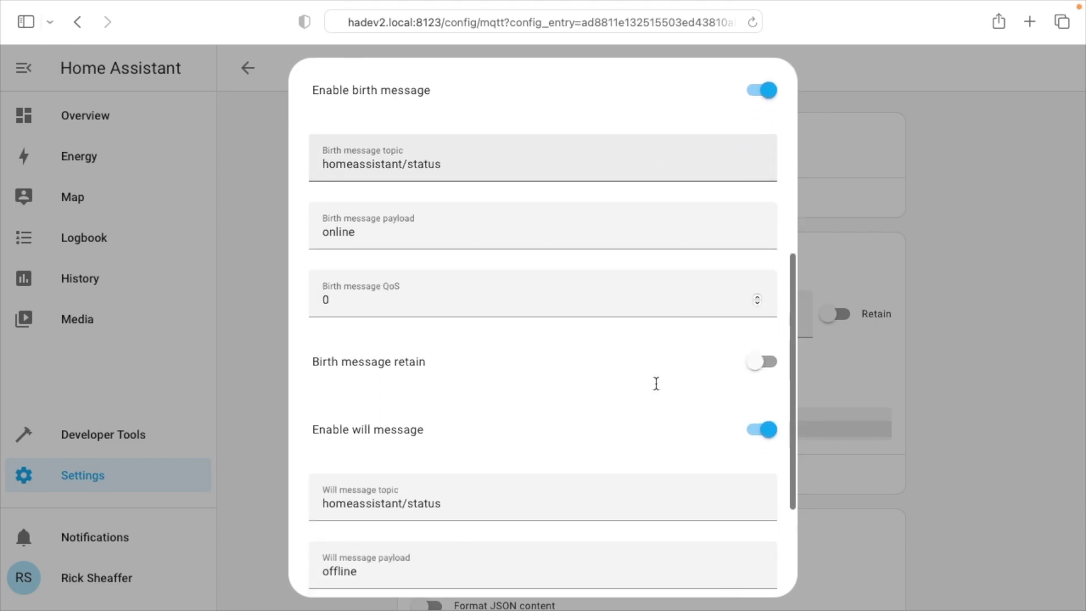
click(761, 572)
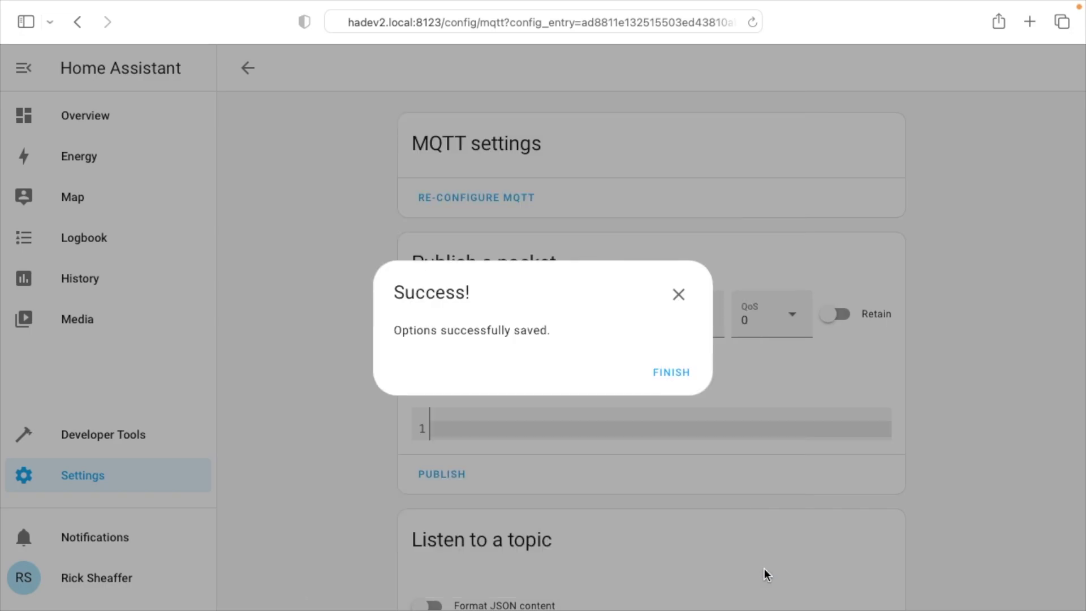
click(667, 372)
scroll(642, 381, down, 2)
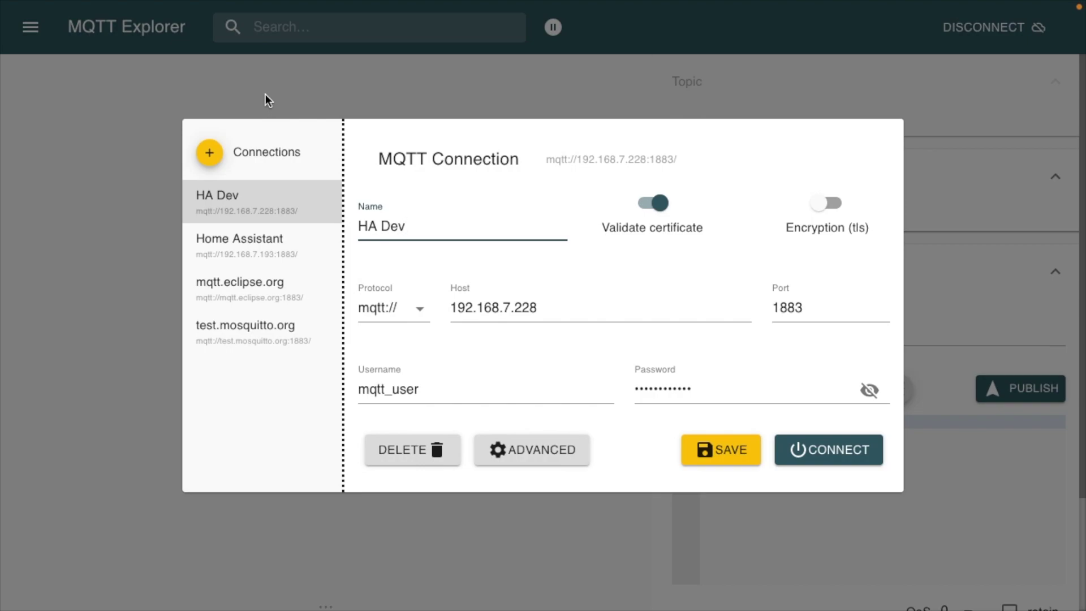
Add an MQTT Explorer connection named 'HA Dev 2' with host hadev2.local
click(210, 154)
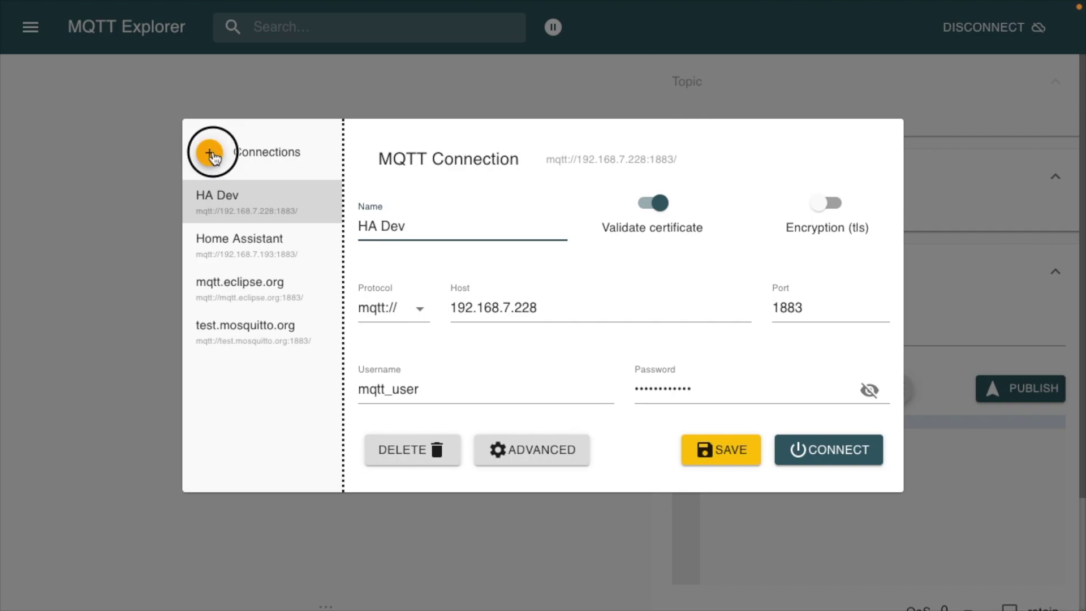
key(super+a)
text(HA De)
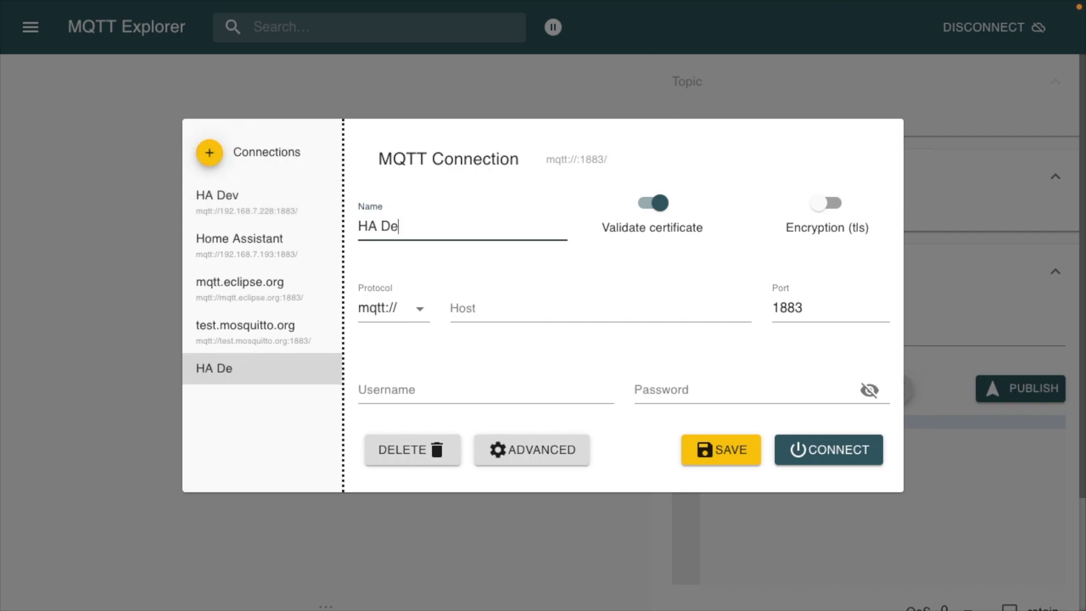
text(v 2)
click(521, 308)
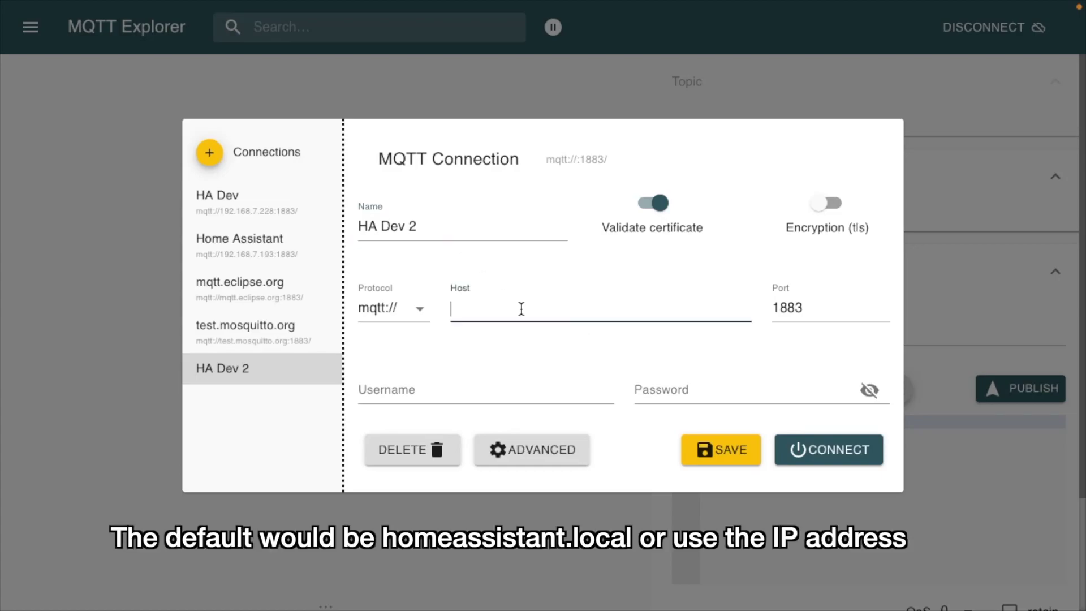
text(hadev2)
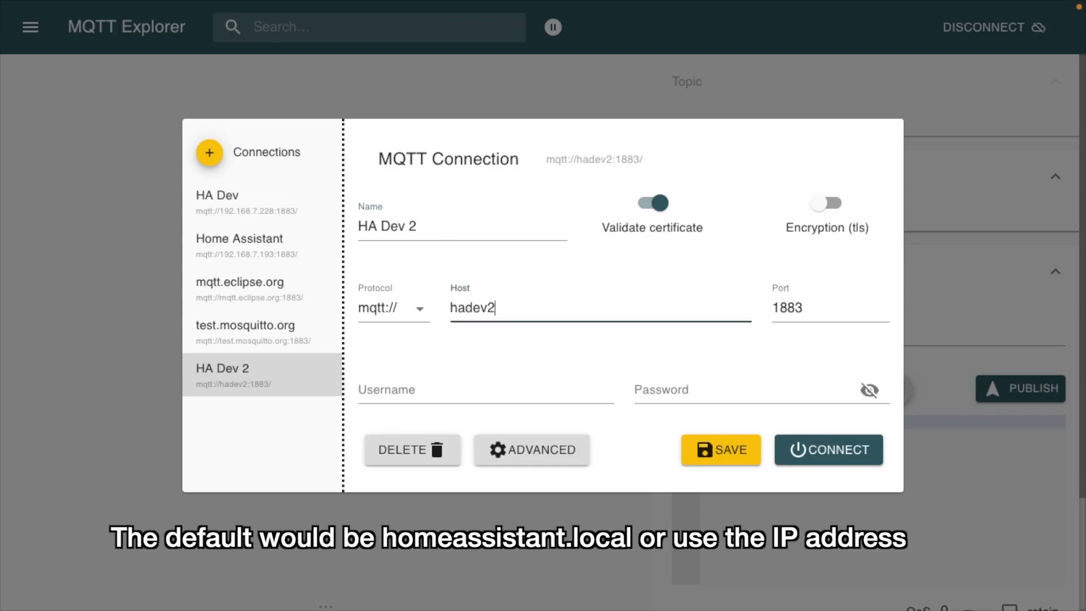
text(.local)
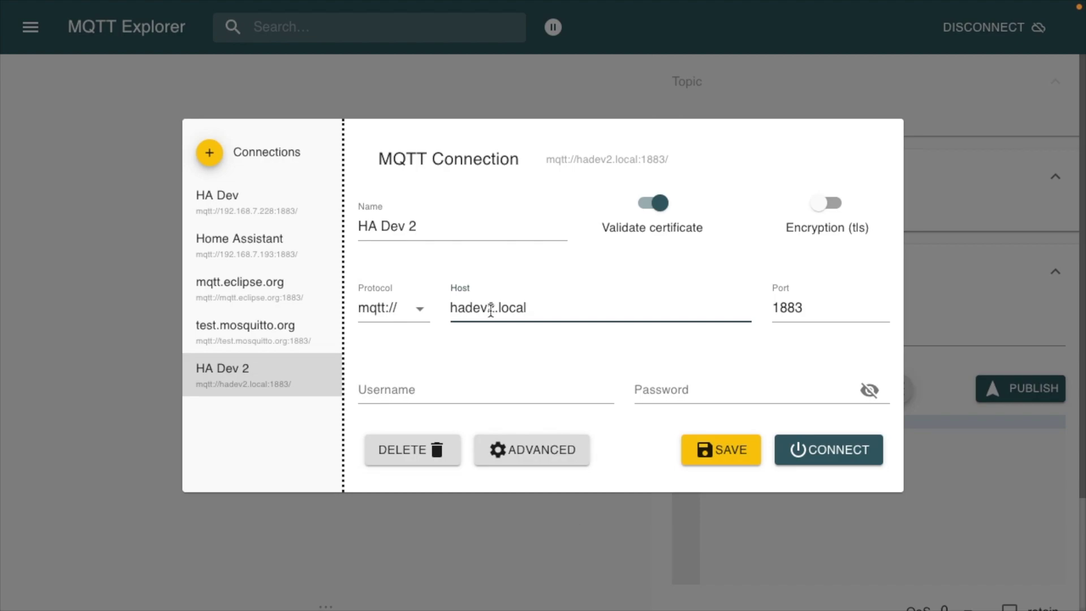
Look up the host name hadev2 and adapter IP 192.168.7.94 in System > Network
key(super+Tab)
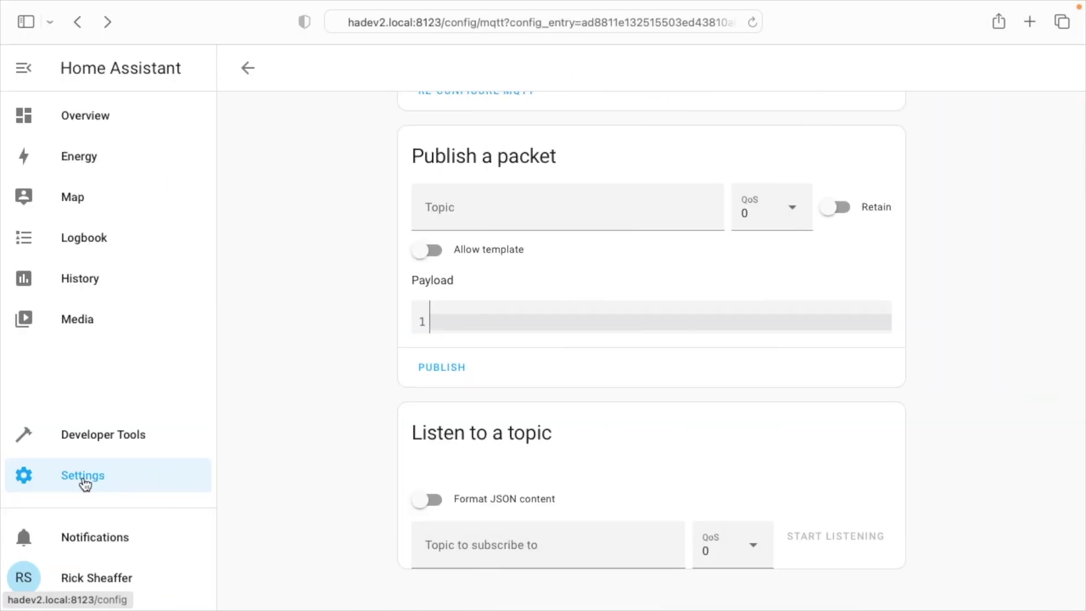
click(83, 483)
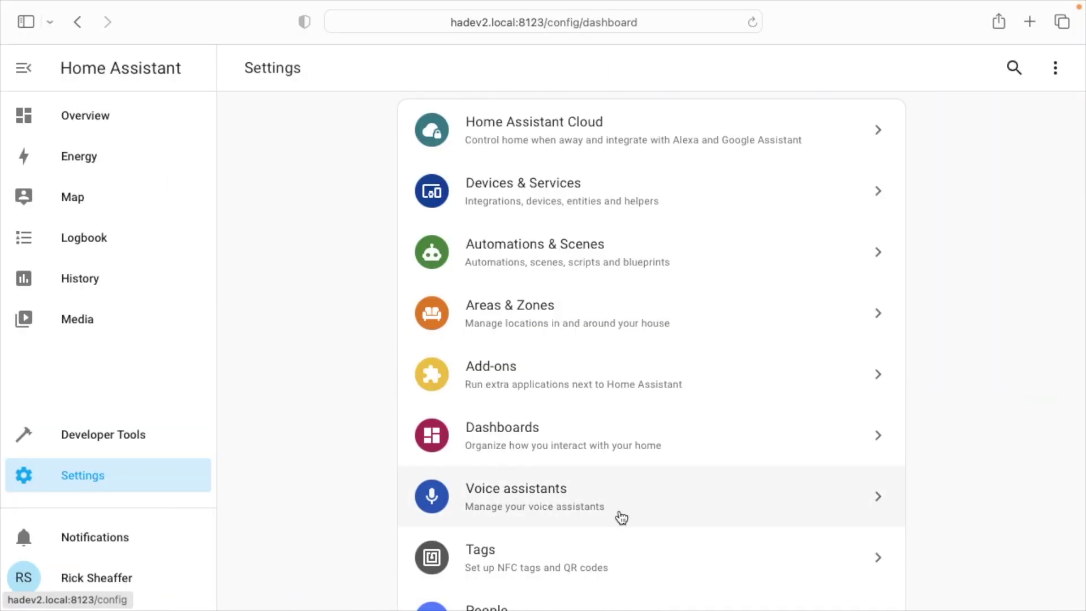
scroll(618, 509, down, 4)
click(607, 472)
click(577, 444)
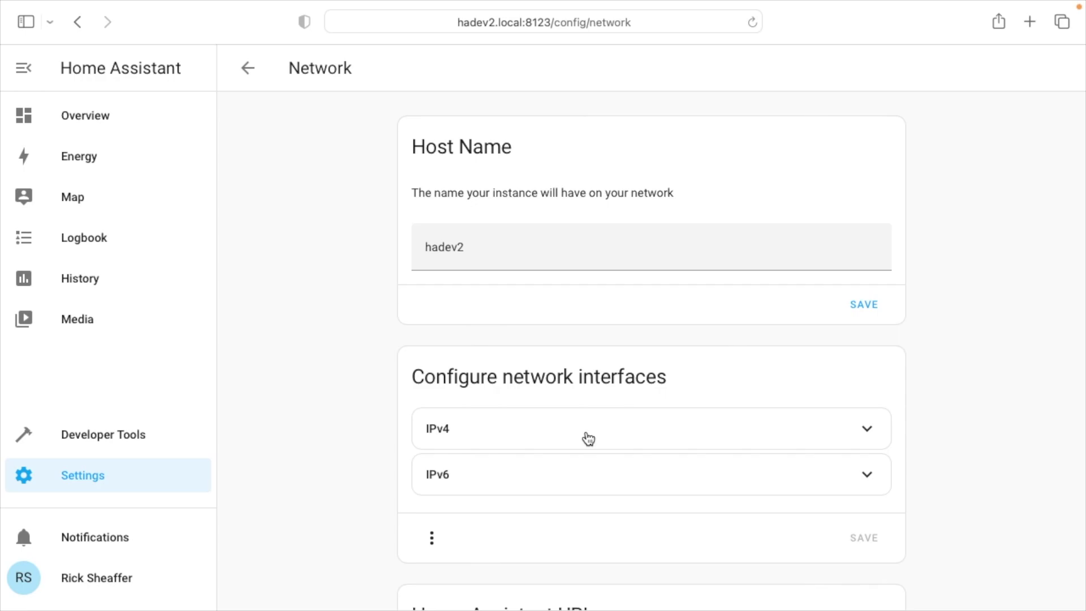
scroll(620, 405, down, 3)
scroll(620, 404, down, 5)
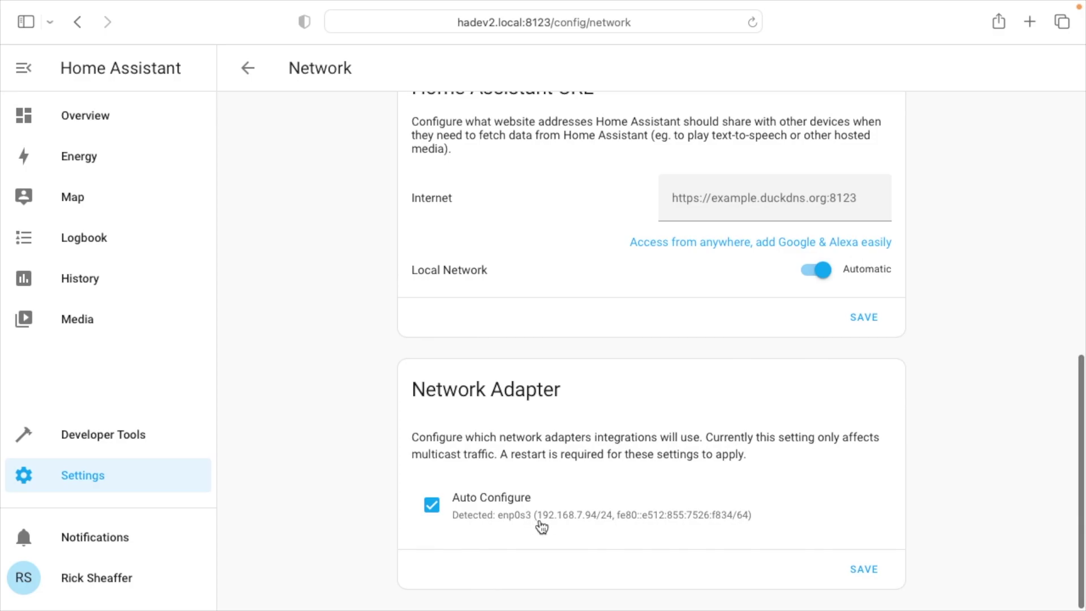
scroll(599, 369, up, 10)
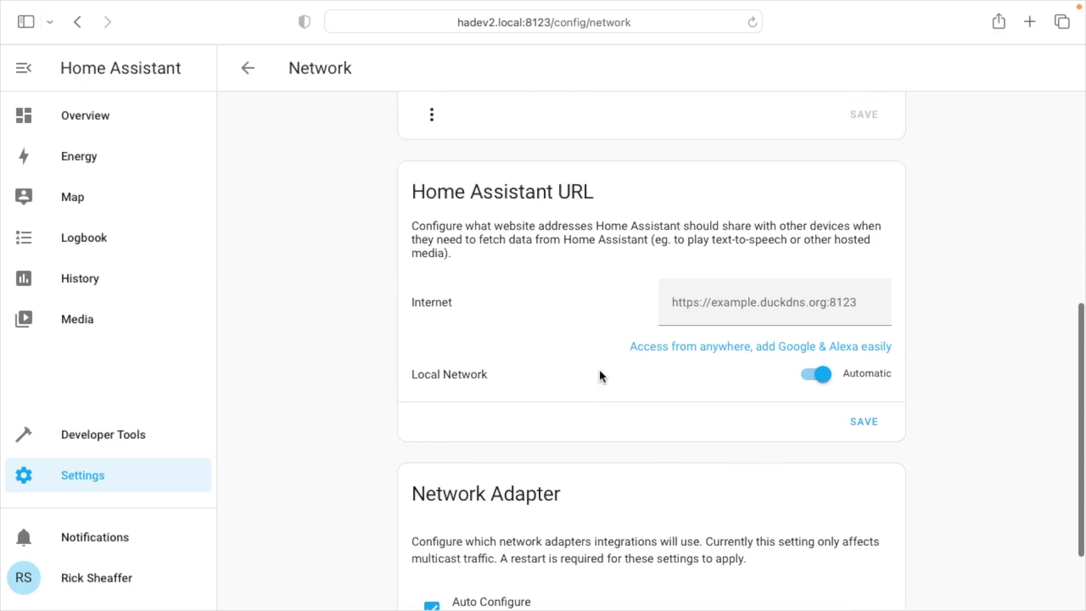
Set HA Dev 2 to host 192.168.7.94, user mqtt_user with password, and connect
key(super+Tab)
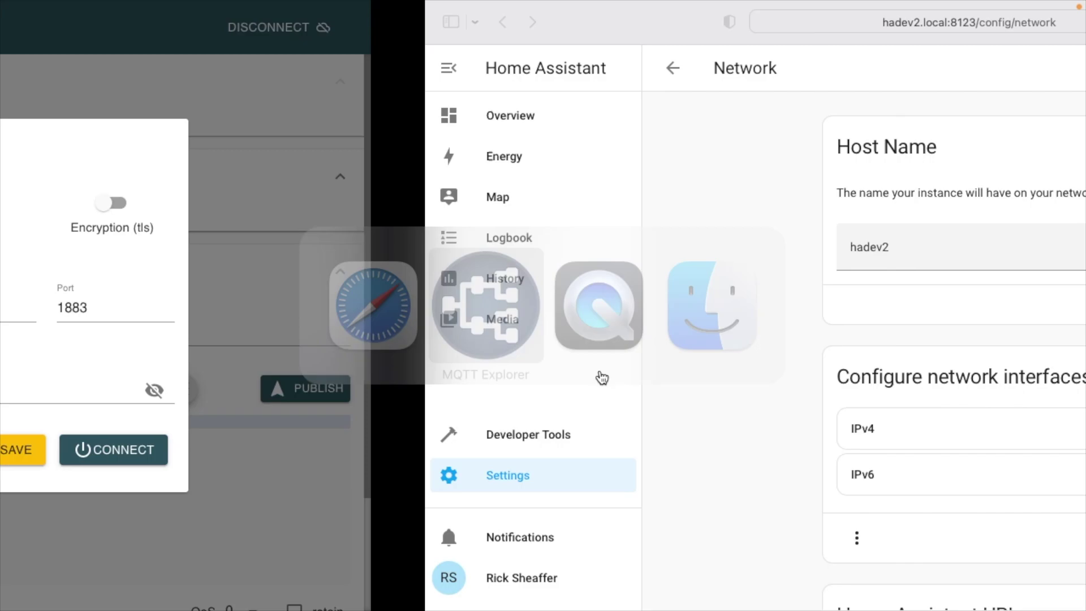
triple_click(497, 306)
text(192.)
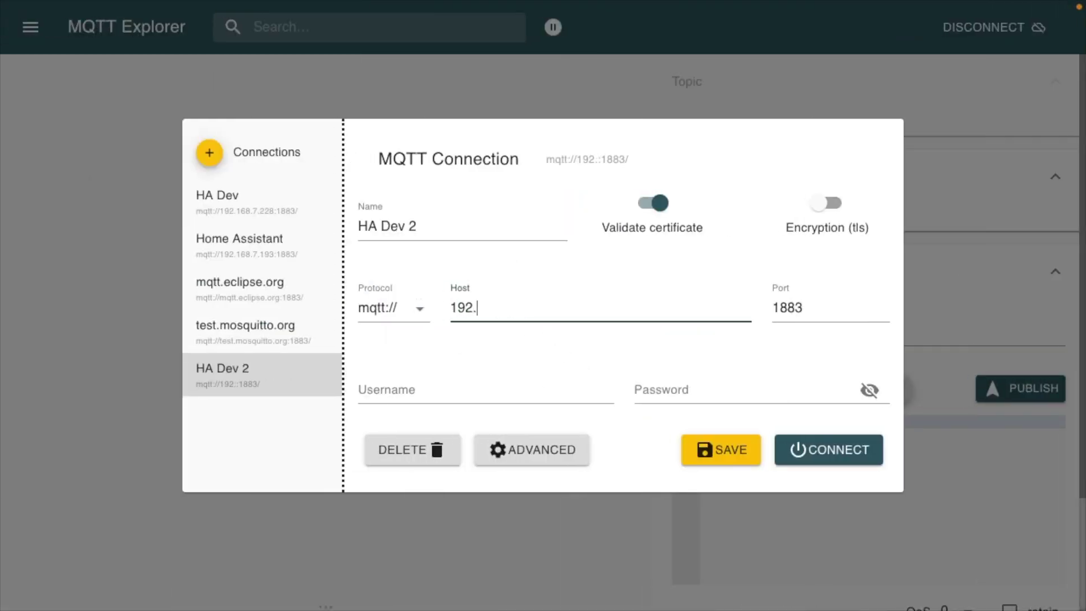
text(168.7.94)
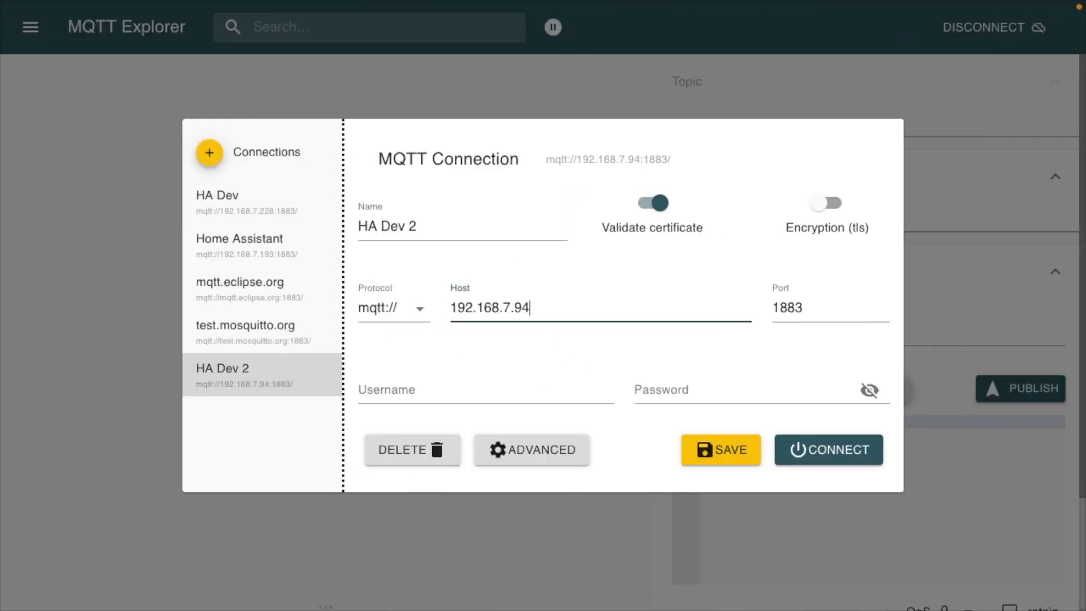
click(803, 316)
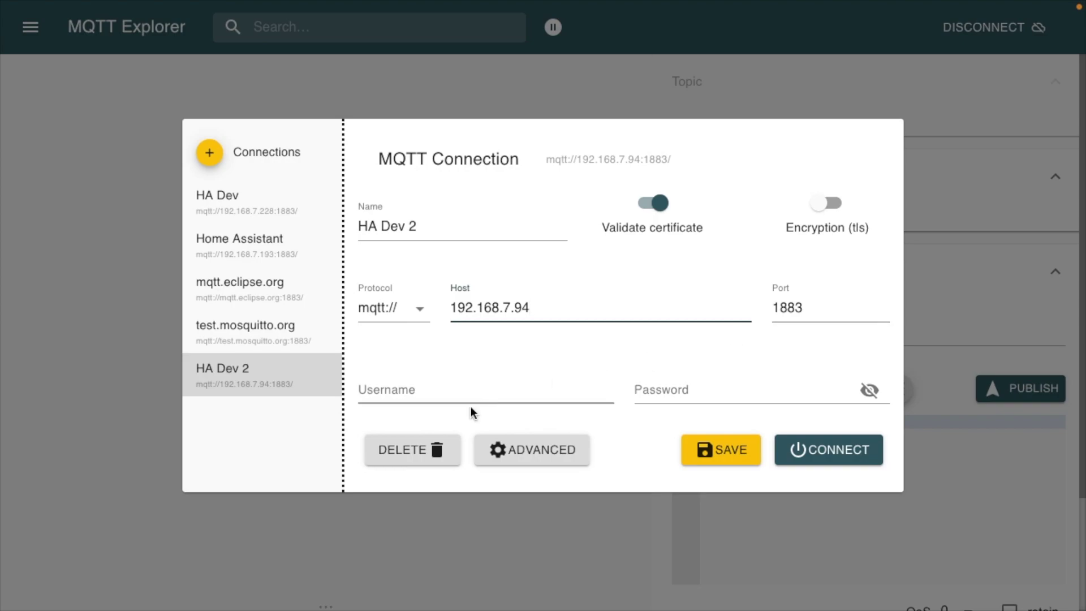
click(431, 390)
text(mqtt_user)
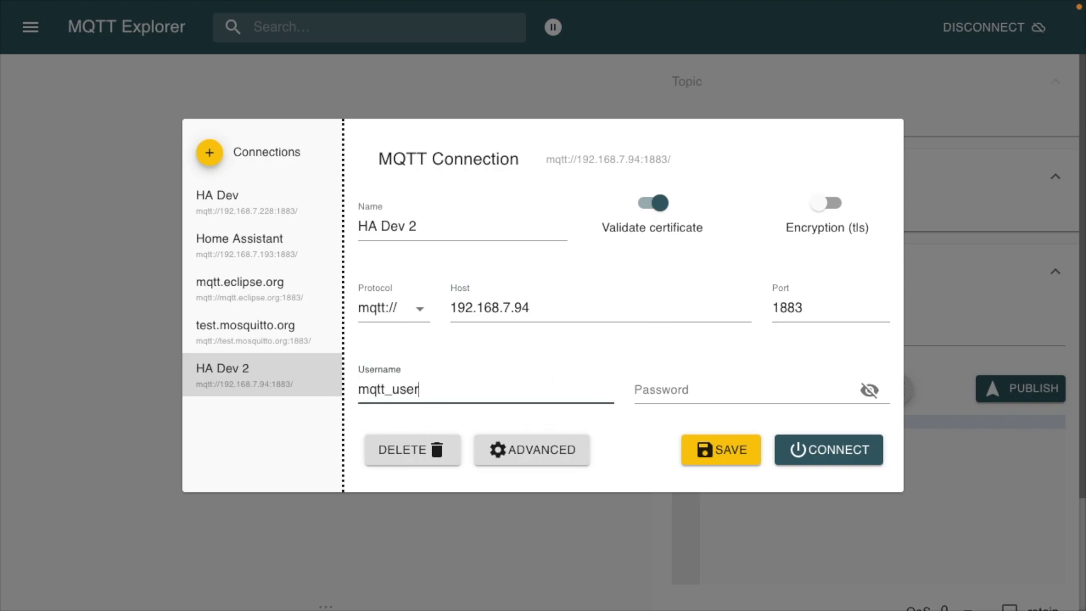
key(Tab)
text(•••••••••)
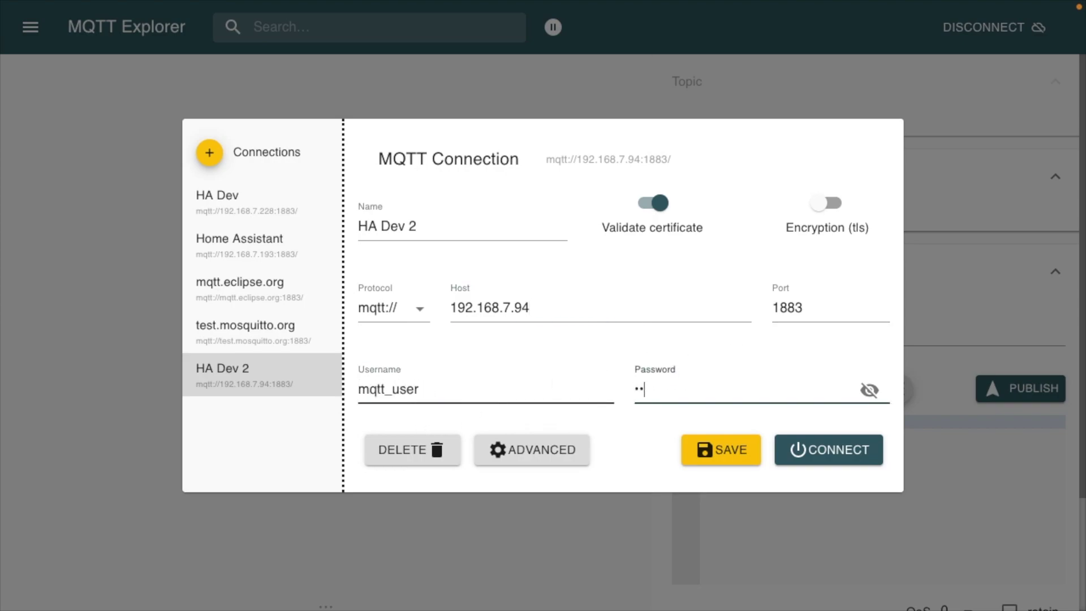
text(•)
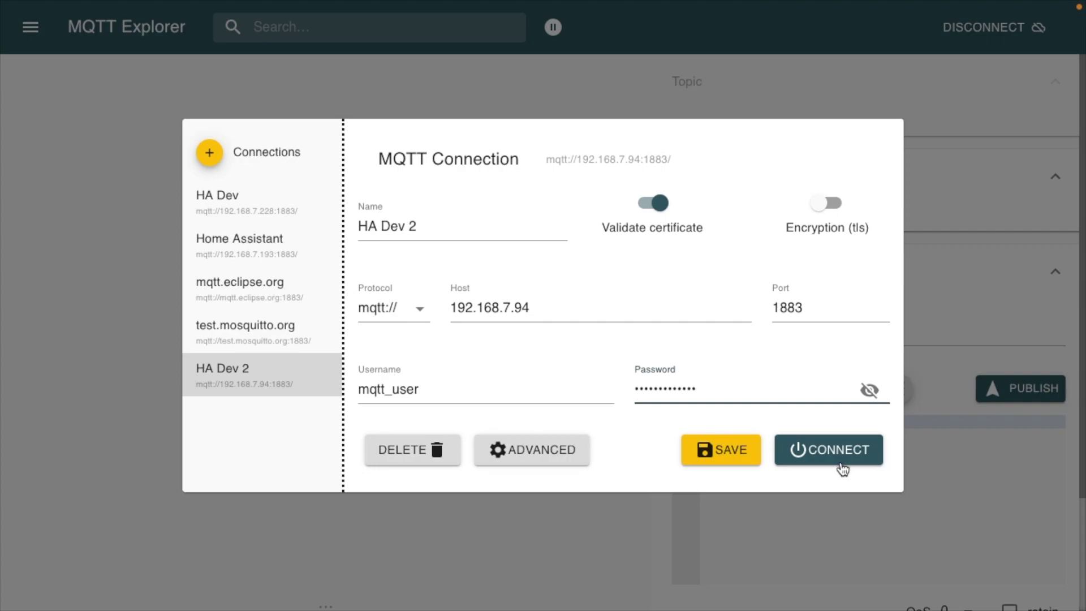
click(833, 456)
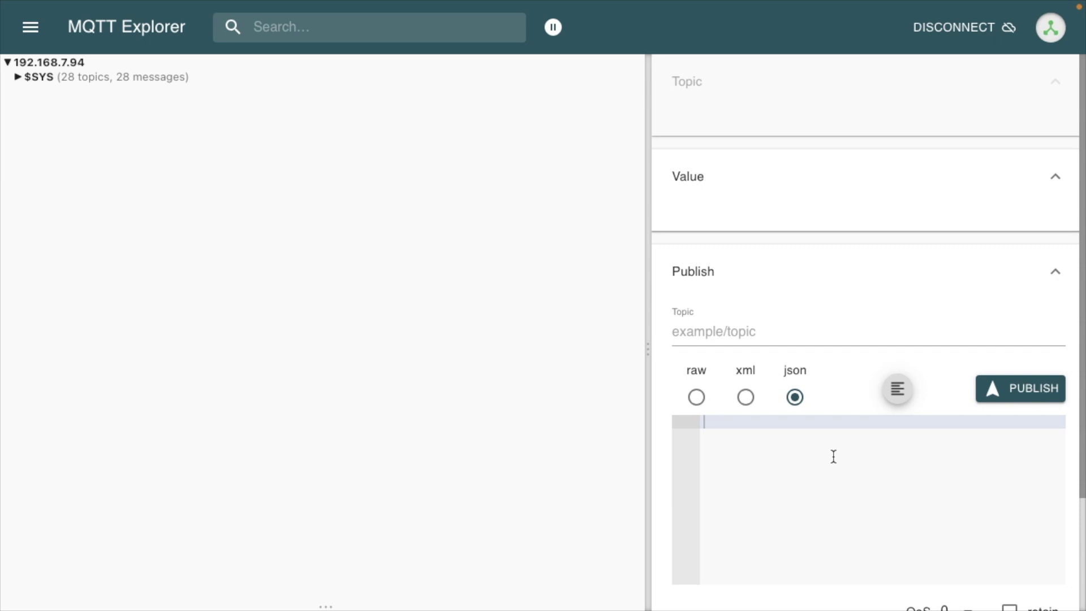
Expand $SYS > broker and view the broker version, mosquitto 2.0.15
click(17, 78)
click(28, 92)
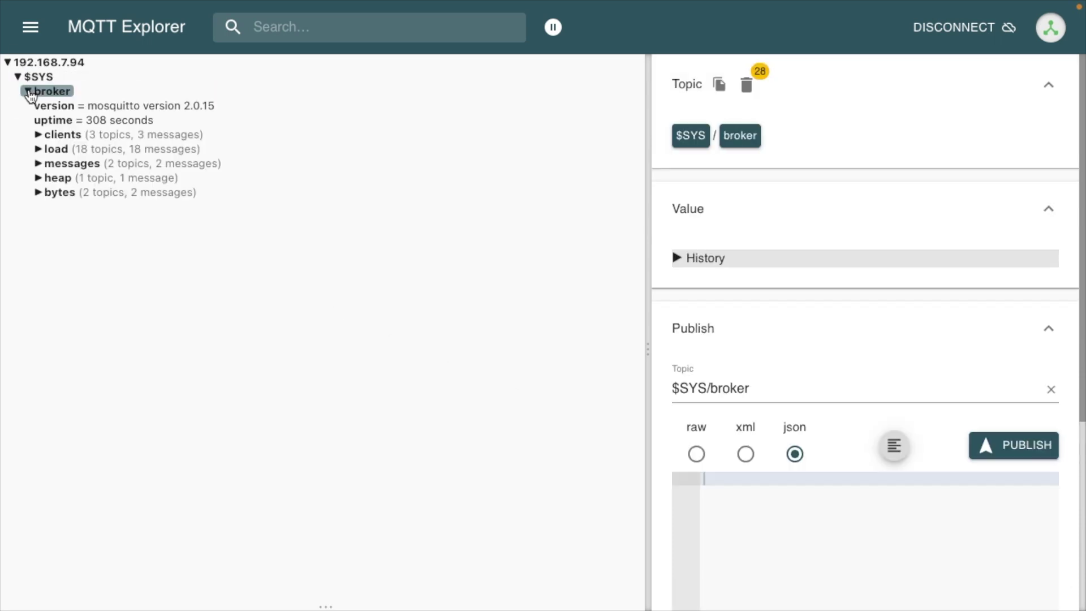
click(85, 105)
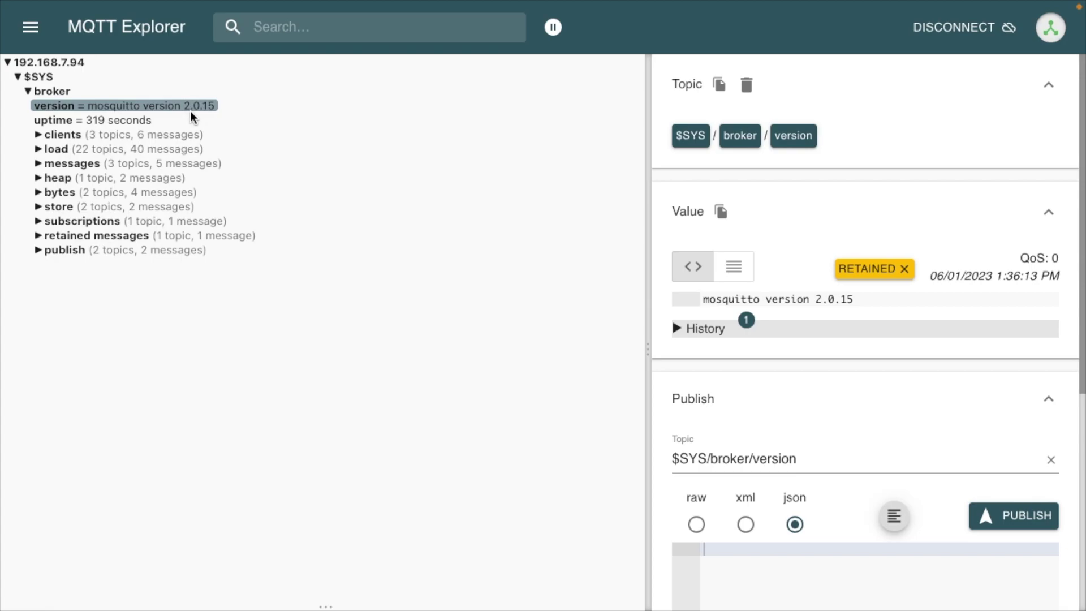
Expand the publish, subscriptions, store, bytes, heap, messages, load and clients broker statistics
click(37, 253)
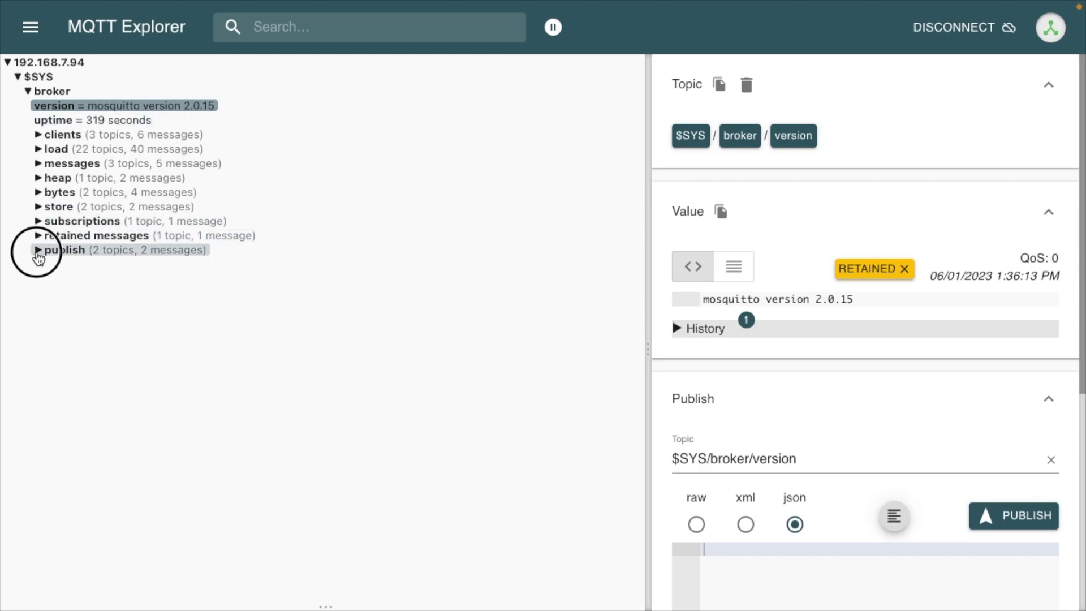
click(38, 220)
click(37, 207)
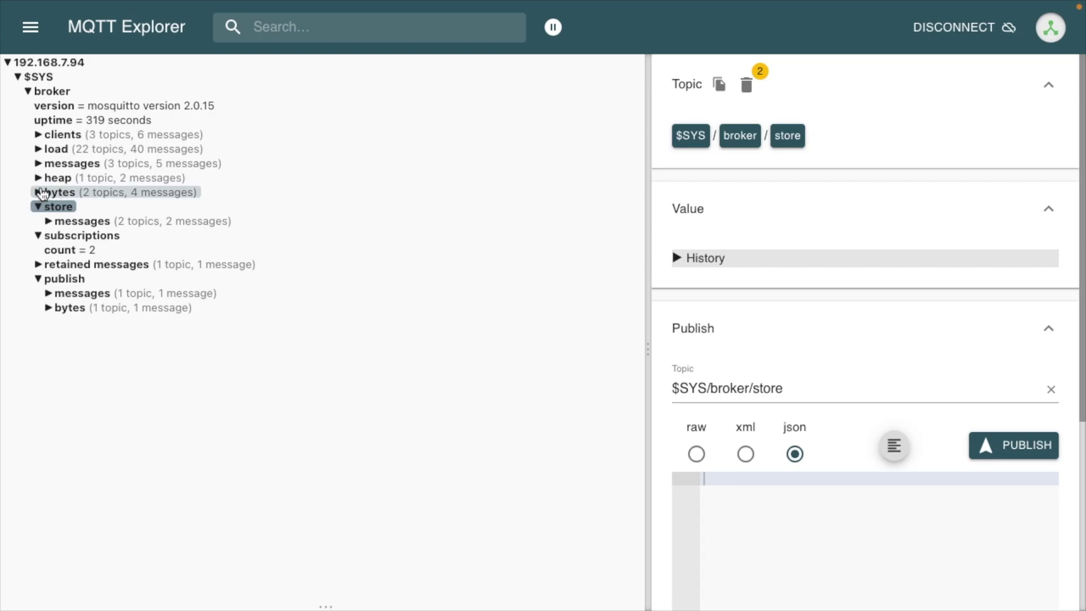
click(39, 191)
click(38, 178)
click(38, 163)
click(38, 149)
click(38, 136)
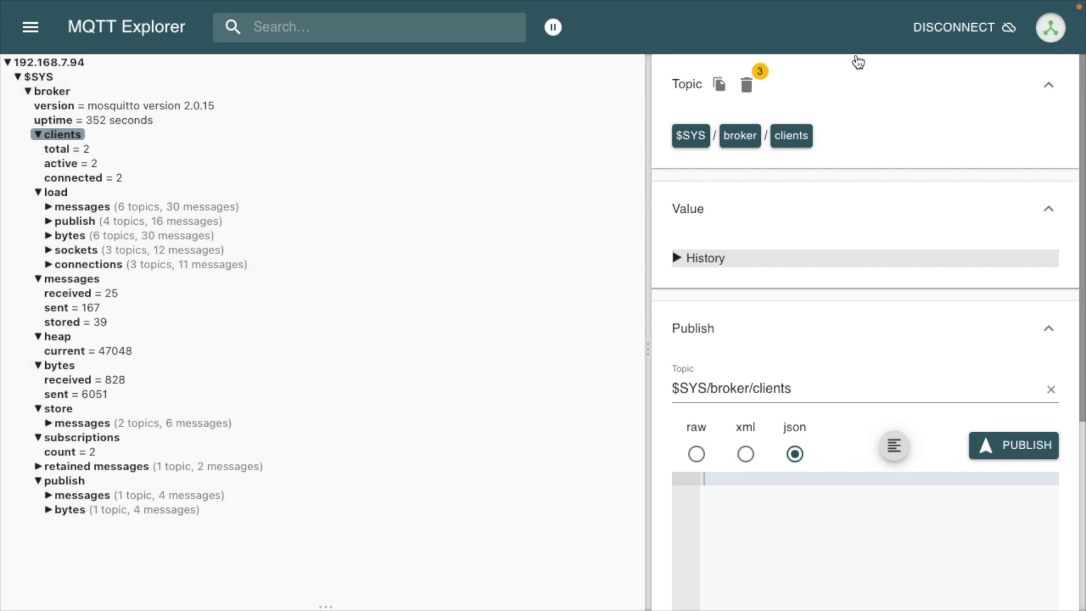
Disconnect from 192.168.7.94 and connect to the HA Dev broker at 192.168.7.228
click(965, 29)
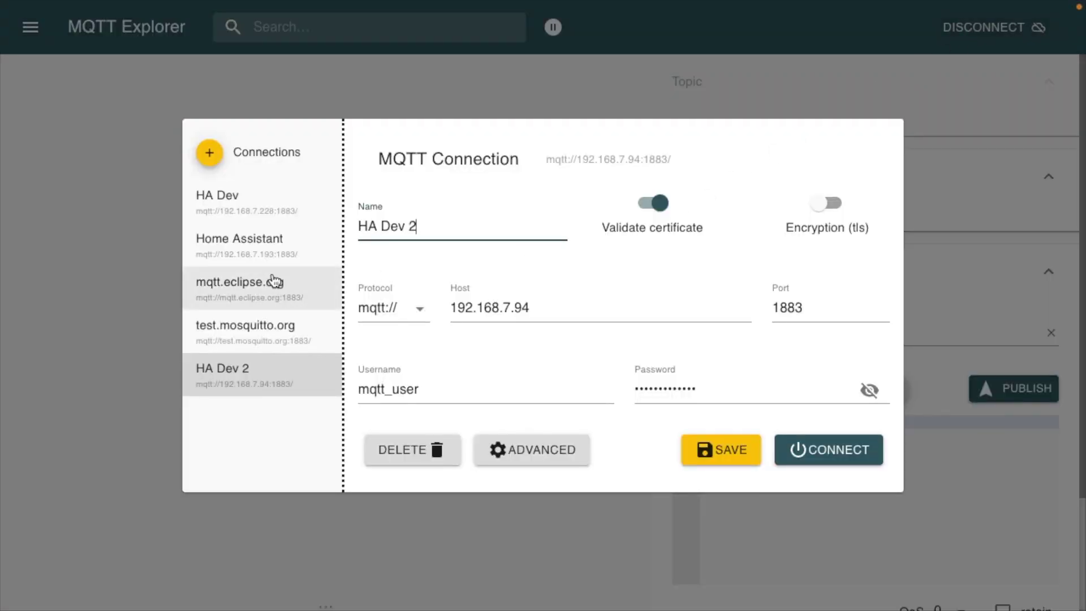
click(242, 208)
key(Return)
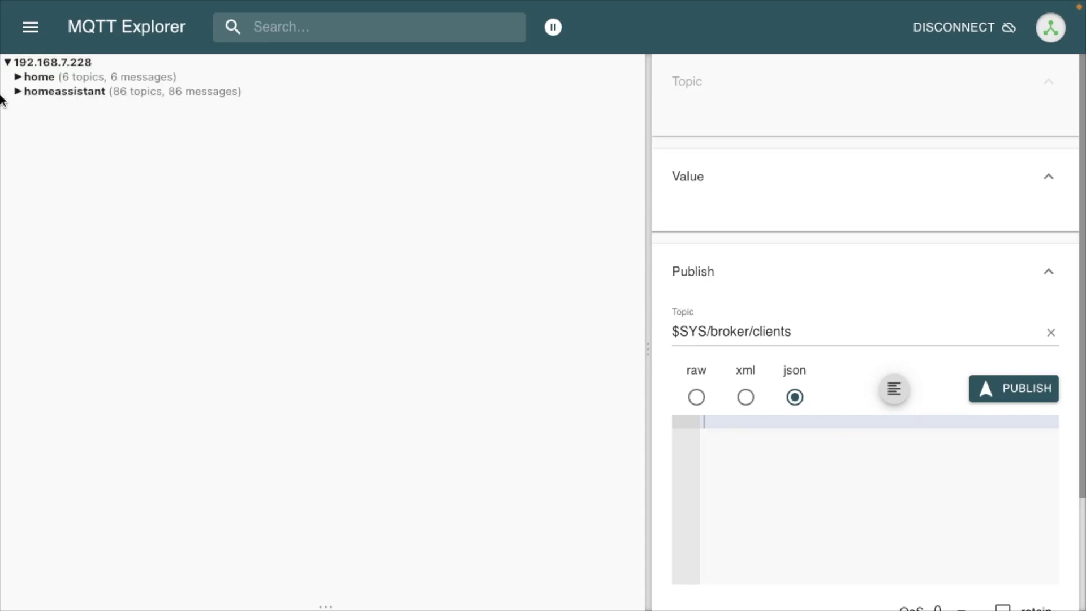
Under home > OpenMQTTGateway > RTL_433toMQTT, view the Nexus-TH and Cotech-367959 sensor readings
click(20, 81)
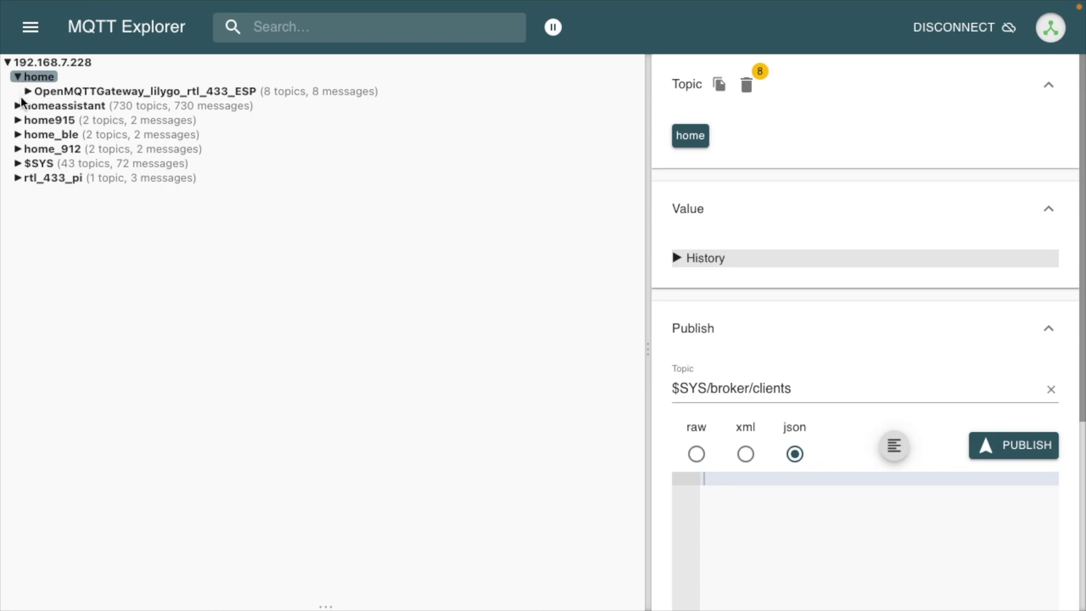
click(33, 94)
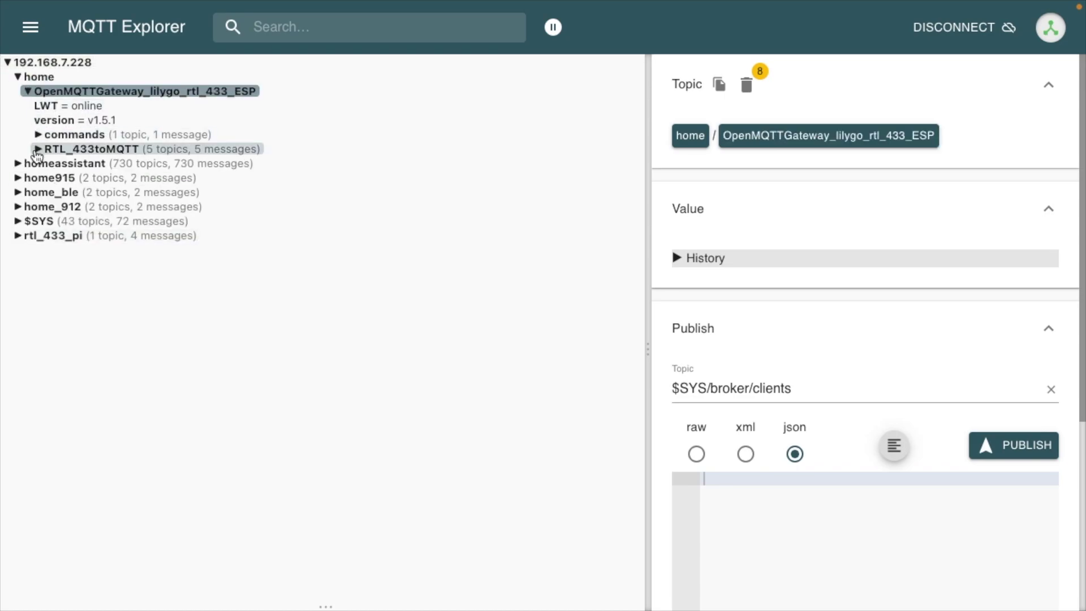
click(38, 150)
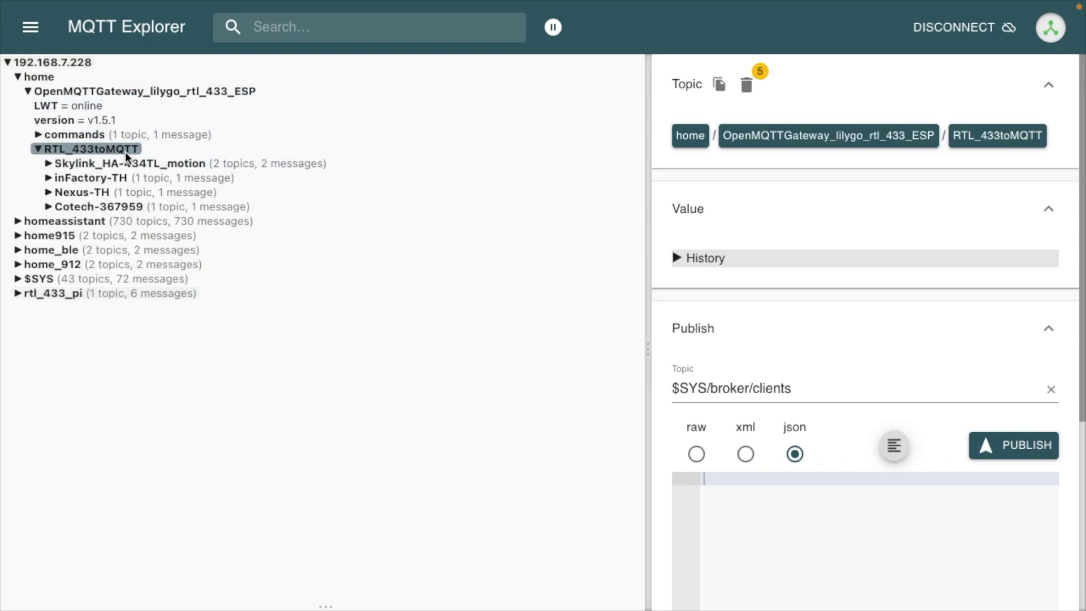
click(53, 193)
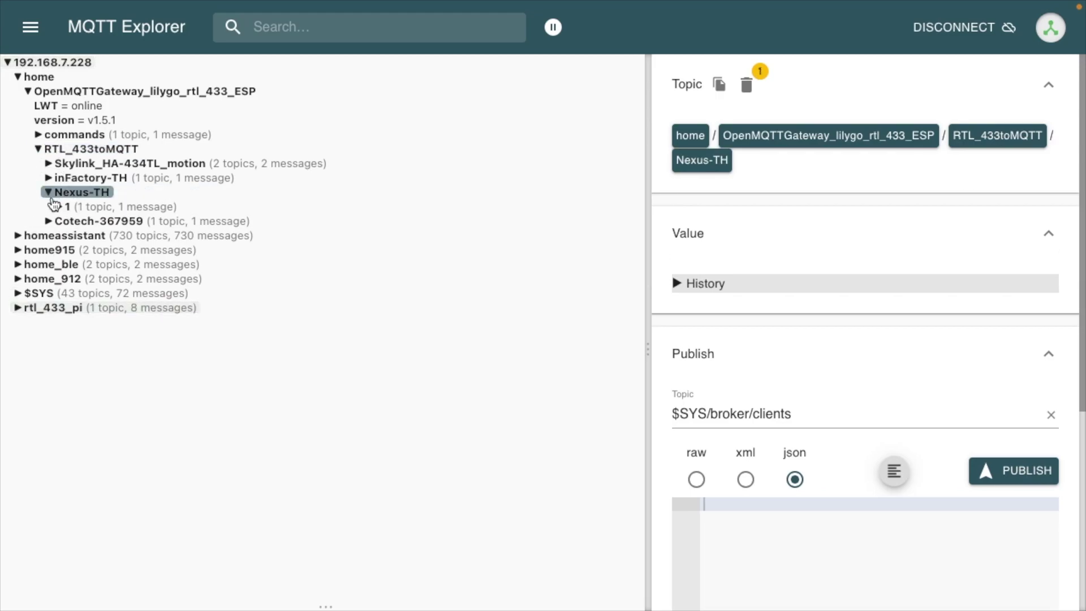
click(64, 206)
click(170, 222)
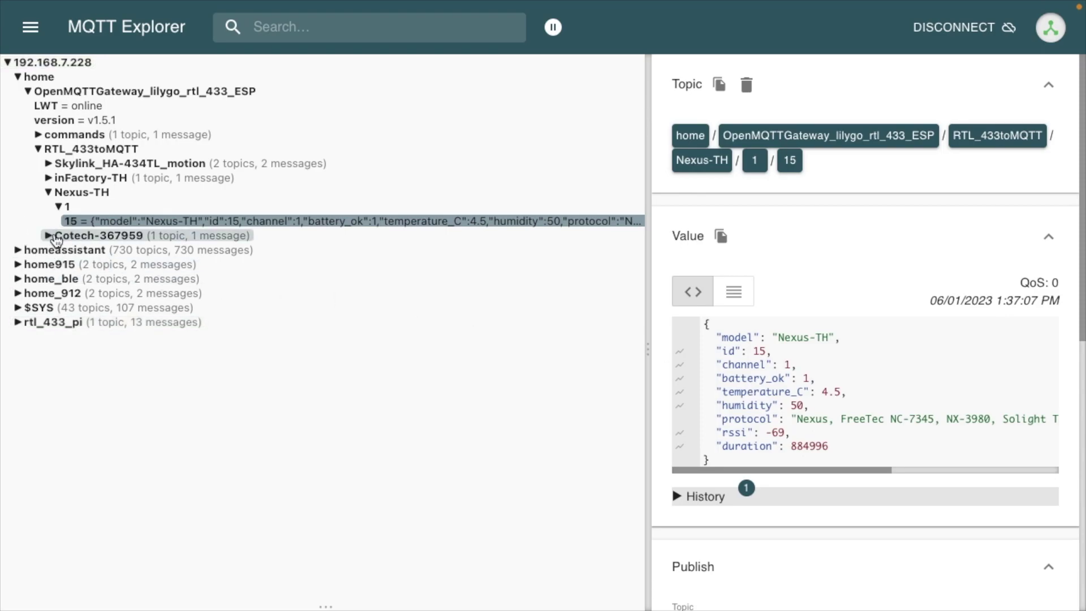
click(59, 238)
click(102, 251)
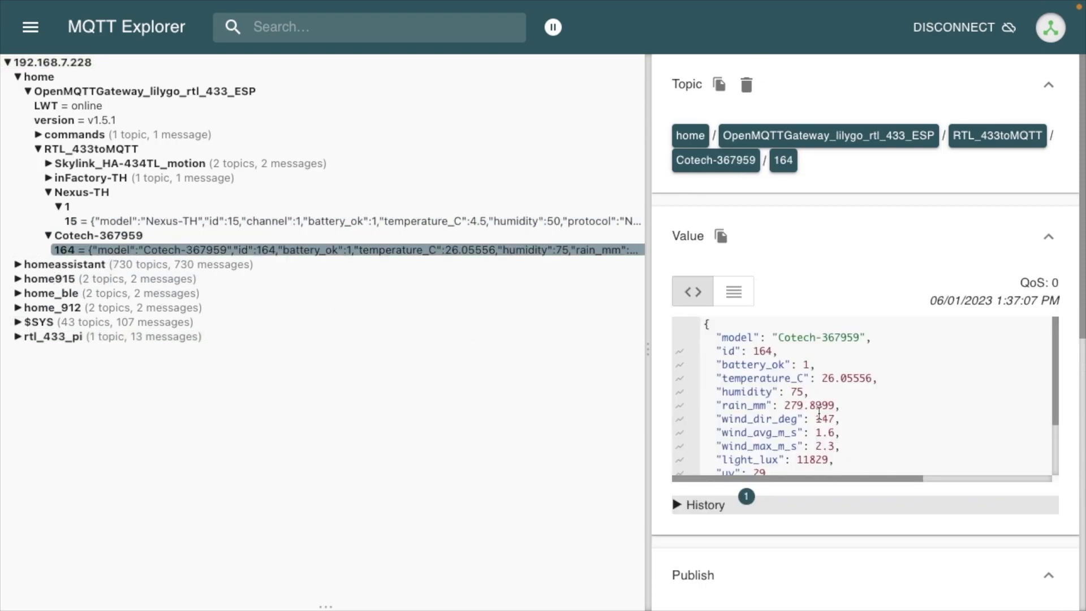